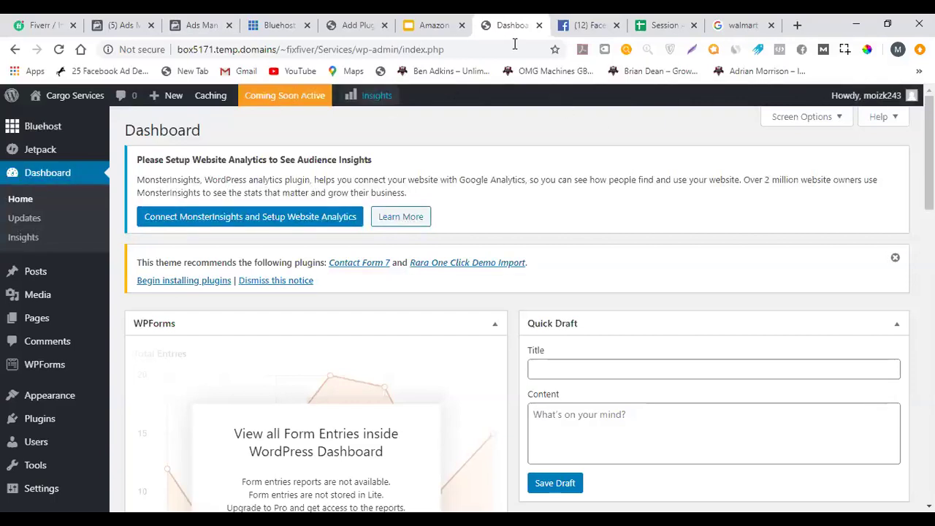
Open the About WordPress page and look through its What's New section.
{"action": "mouse_move", "coordinate": [10, 96]}
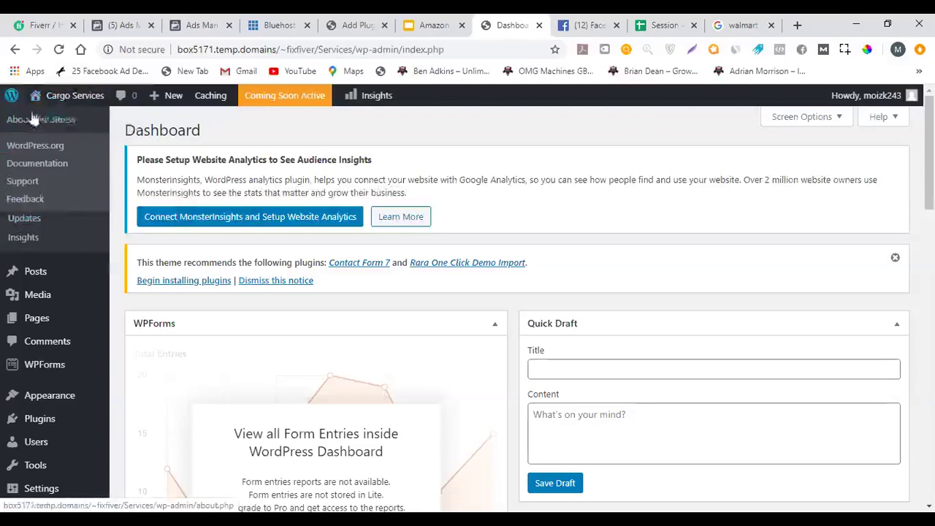
{"action": "left_click", "coordinate": [10, 95]}
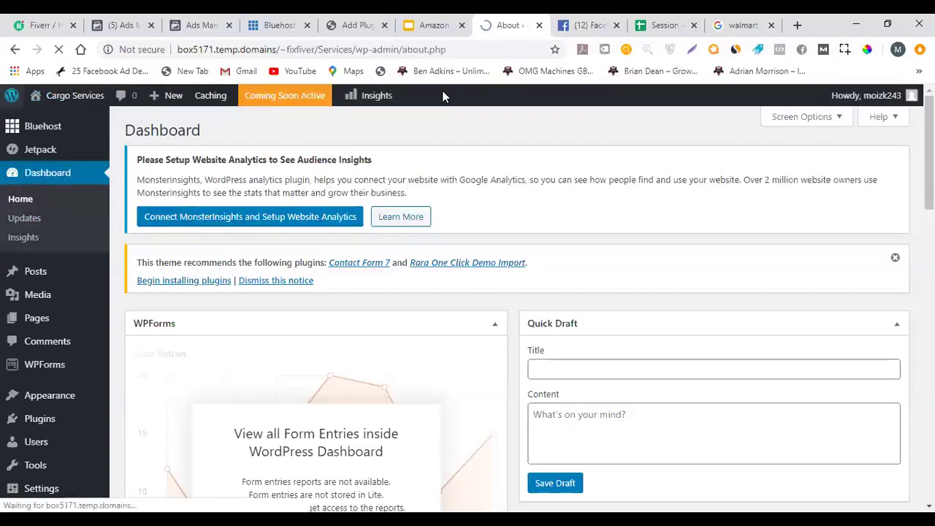
{"action": "scroll", "coordinate": [212, 234], "scroll_direction": "down", "scroll_amount": 15}
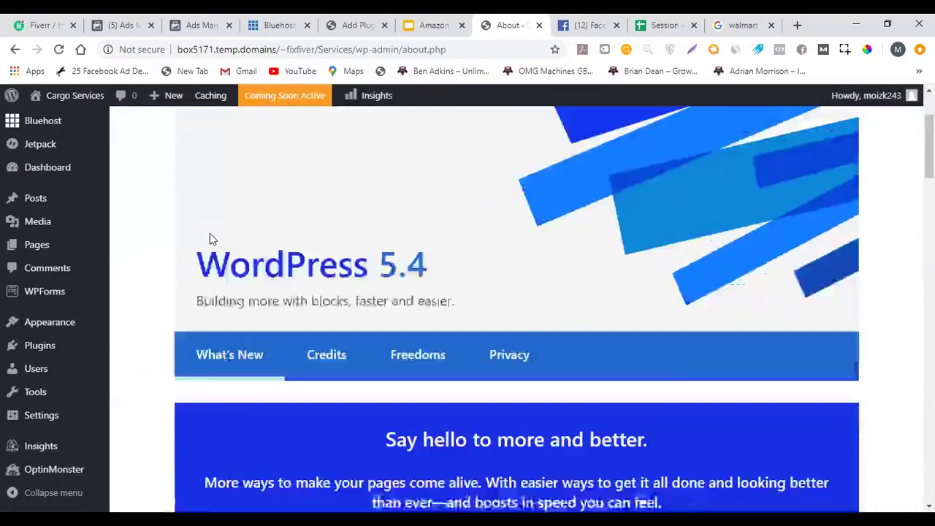
{"action": "scroll", "coordinate": [212, 233], "scroll_direction": "up", "scroll_amount": 15}
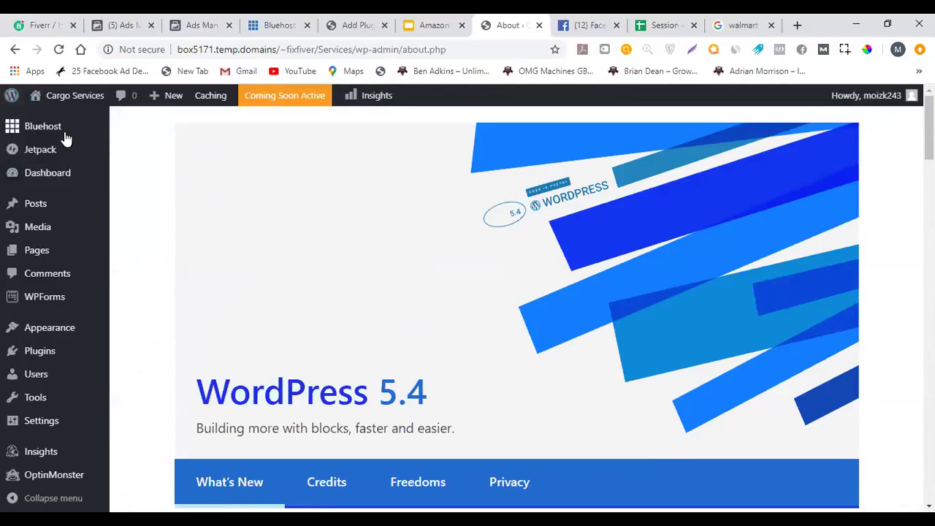
View the live Cargo Services site, look over its front page, and return to the admin area.
{"action": "mouse_move", "coordinate": [57, 101]}
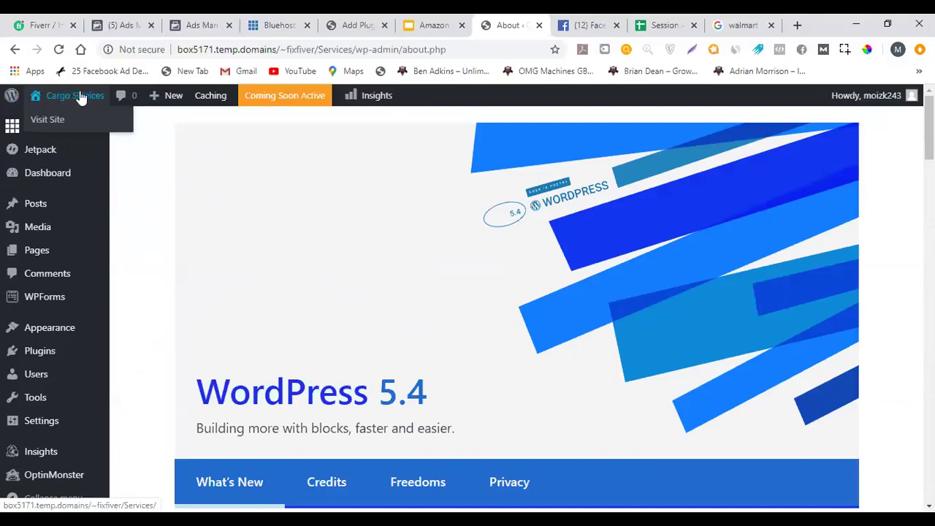
{"action": "left_click", "coordinate": [52, 119]}
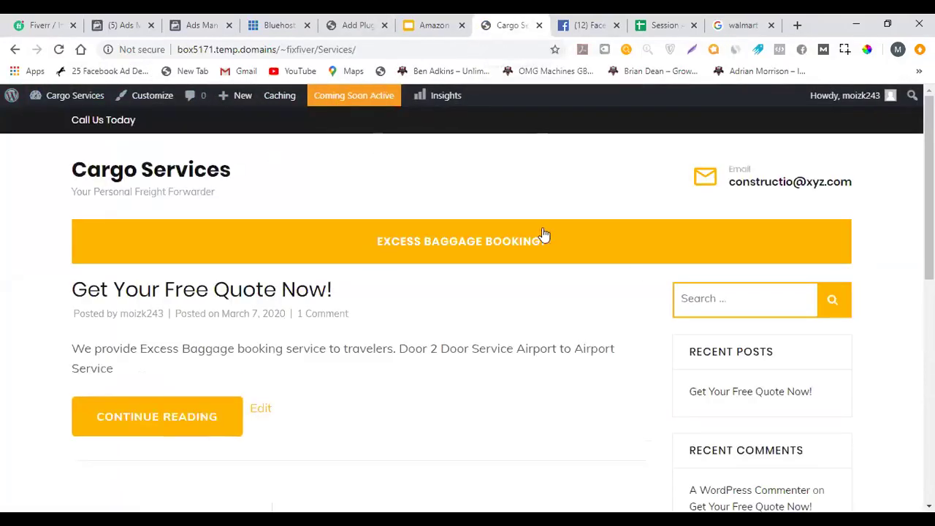
{"action": "scroll", "coordinate": [773, 355], "scroll_direction": "down", "scroll_amount": 10}
{"action": "scroll", "coordinate": [397, 184], "scroll_direction": "up", "scroll_amount": 10}
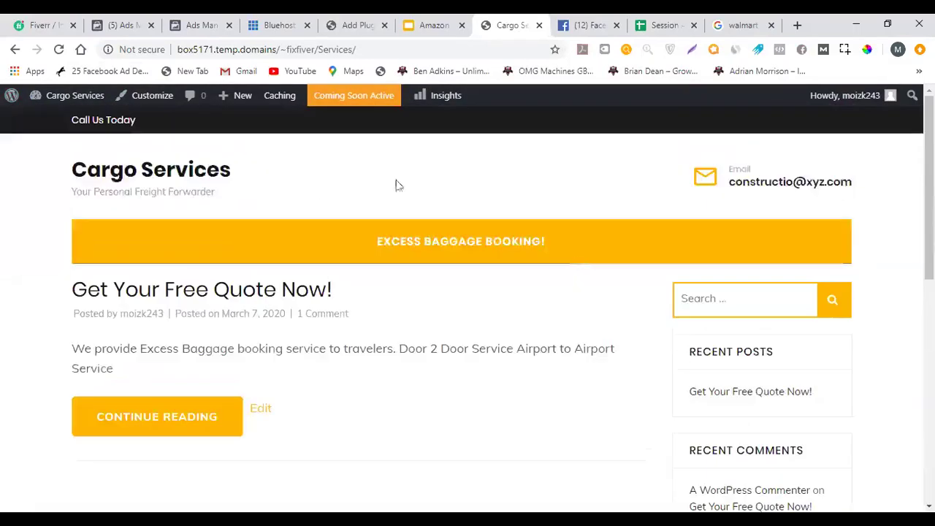
{"action": "left_click", "coordinate": [14, 50]}
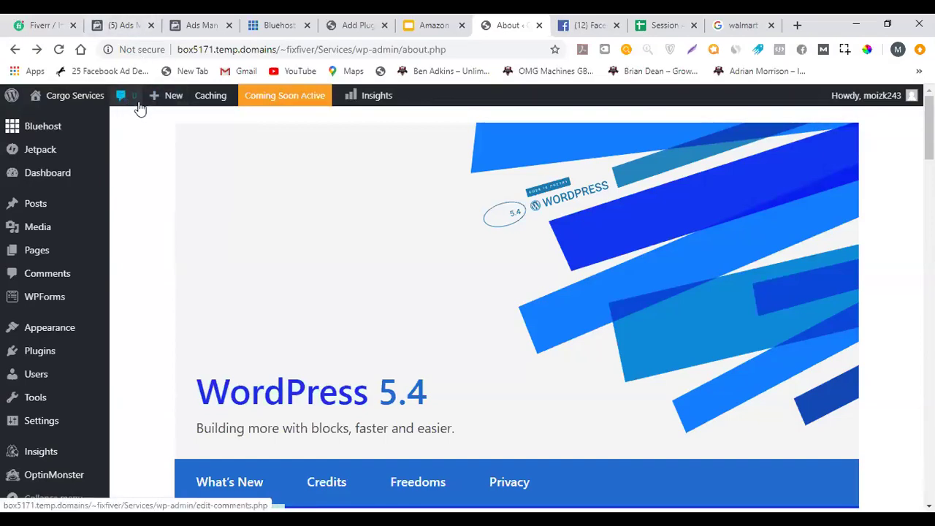
{"action": "mouse_move", "coordinate": [173, 102]}
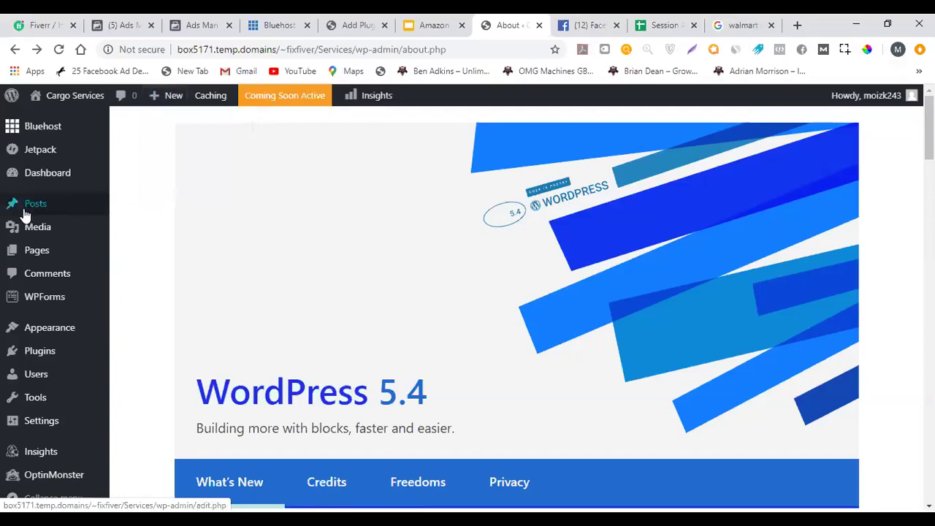
{"action": "mouse_move", "coordinate": [25, 209]}
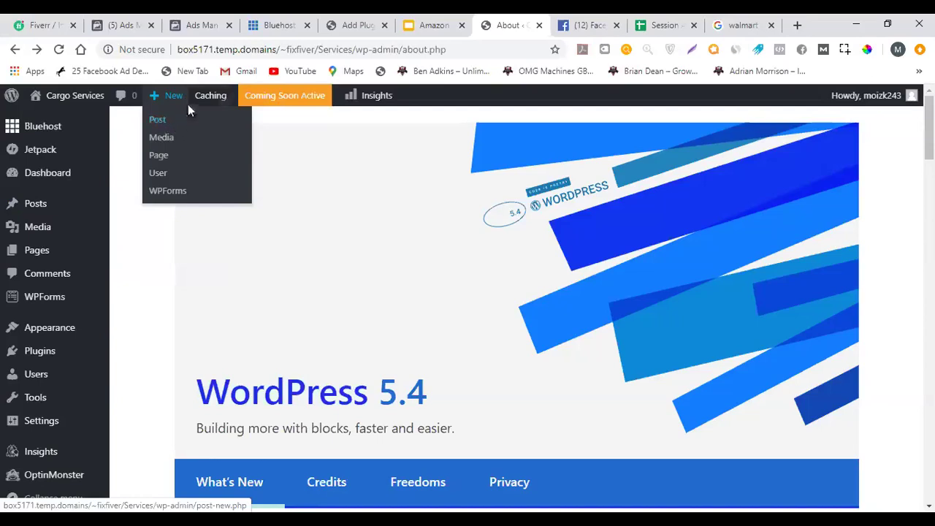
{"action": "mouse_move", "coordinate": [217, 100]}
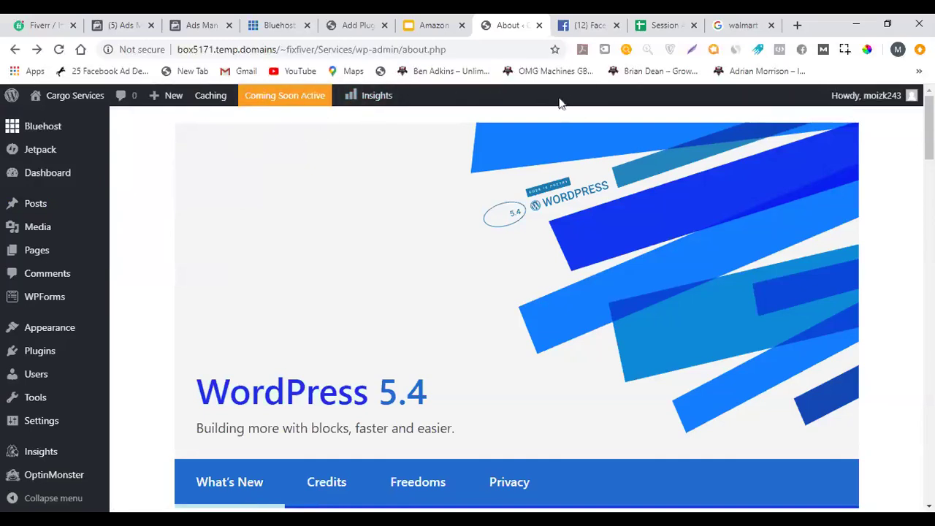
{"action": "mouse_move", "coordinate": [908, 99]}
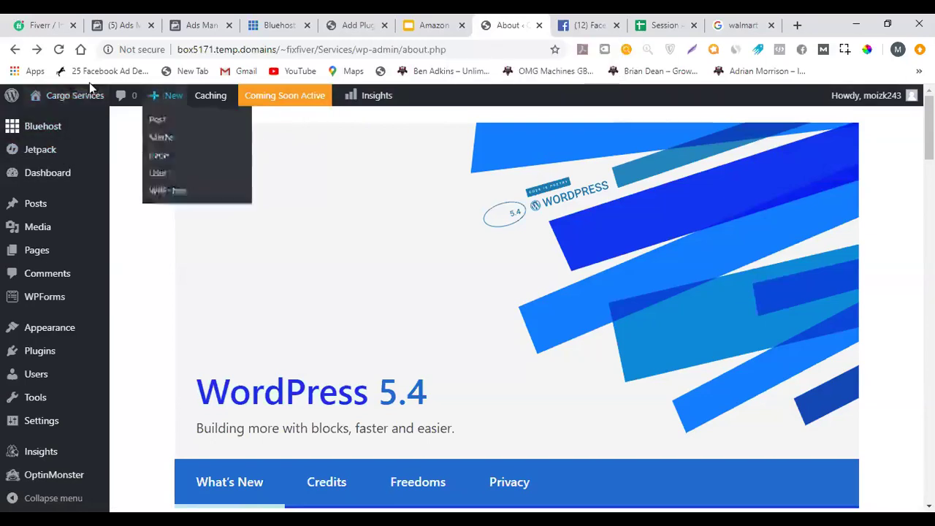
{"action": "mouse_move", "coordinate": [61, 130]}
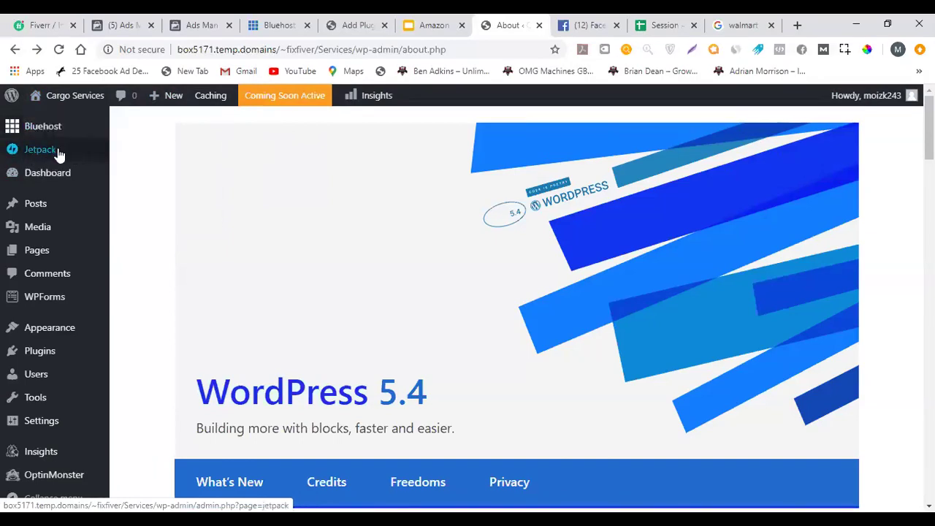
Open the Dashboard home screen and examine all of its widget boxes, including Site Health Status, At a Glance and Activity.
{"action": "mouse_move", "coordinate": [59, 176]}
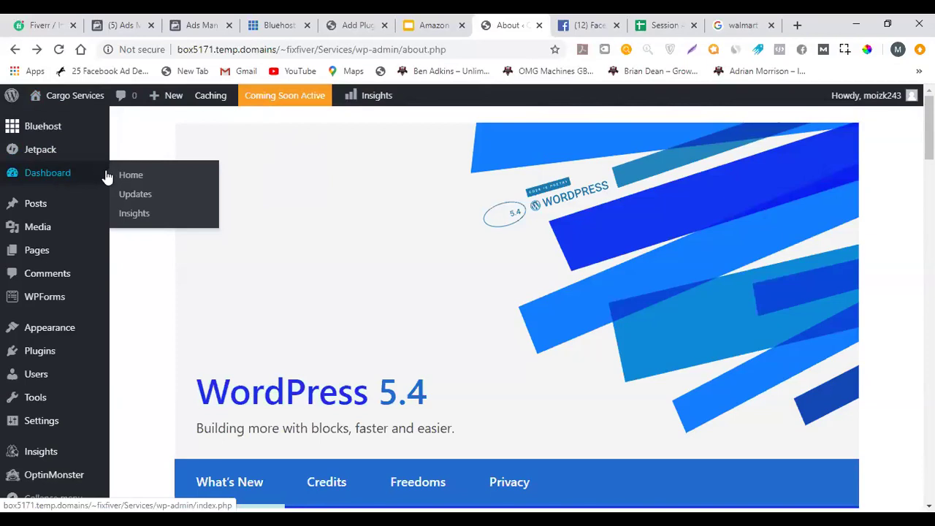
{"action": "left_click", "coordinate": [155, 178]}
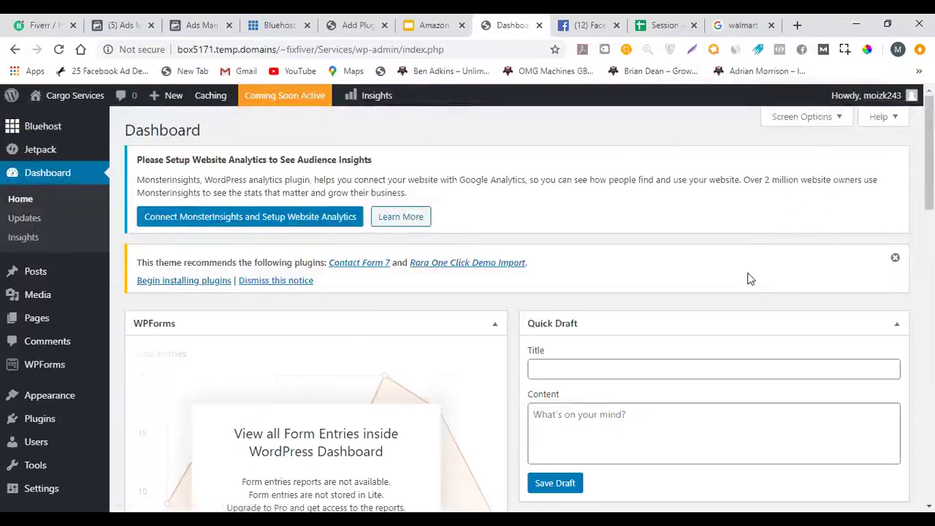
{"action": "scroll", "coordinate": [728, 244], "scroll_direction": "down", "scroll_amount": 10}
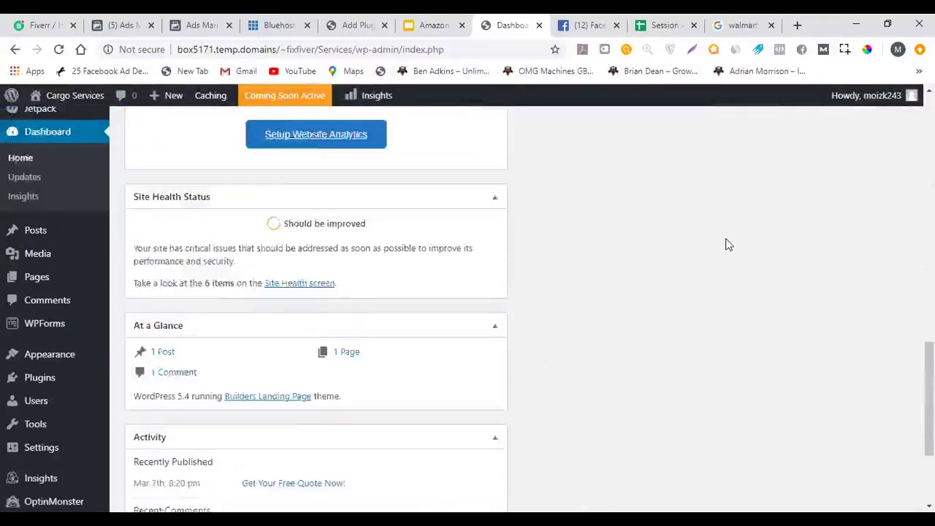
{"action": "scroll", "coordinate": [378, 258], "scroll_direction": "up", "scroll_amount": 5}
{"action": "scroll", "coordinate": [507, 303], "scroll_direction": "down", "scroll_amount": 8}
{"action": "scroll", "coordinate": [467, 153], "scroll_direction": "up", "scroll_amount": 6}
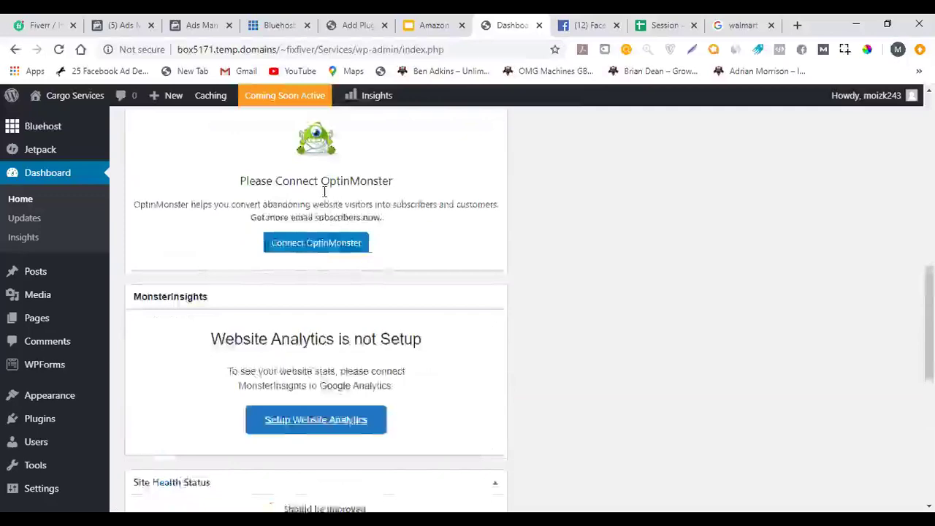
{"action": "scroll", "coordinate": [618, 157], "scroll_direction": "up", "scroll_amount": 6}
{"action": "scroll", "coordinate": [618, 267], "scroll_direction": "down", "scroll_amount": 6}
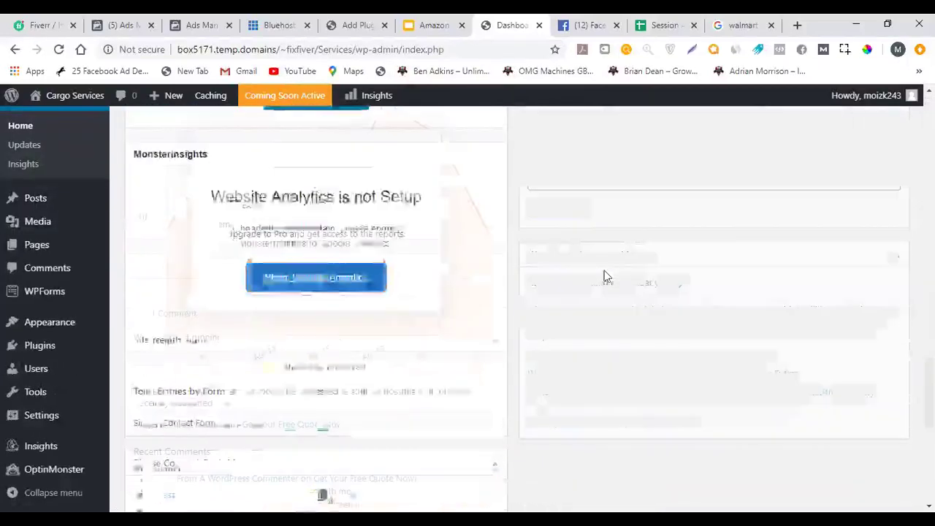
{"action": "scroll", "coordinate": [604, 276], "scroll_direction": "down", "scroll_amount": 5}
{"action": "scroll", "coordinate": [605, 271], "scroll_direction": "up", "scroll_amount": 10}
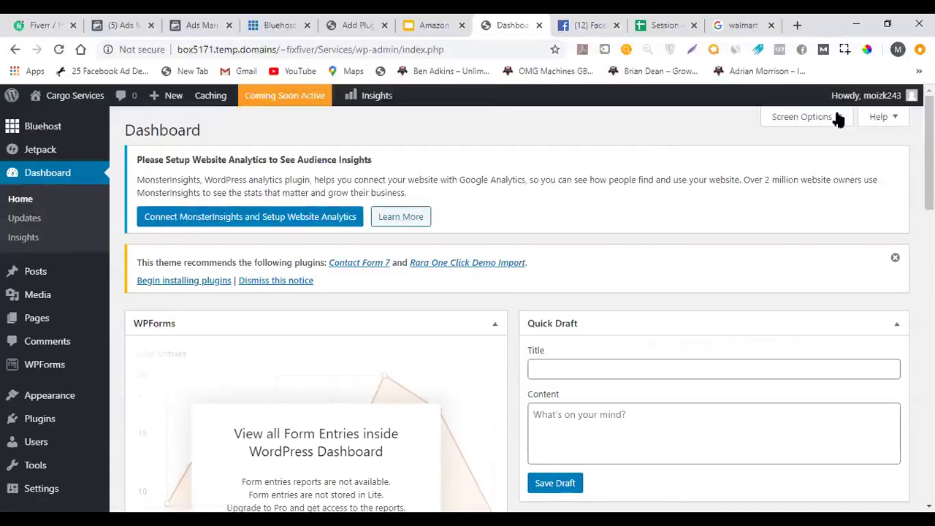
View the dashboard's built-in help overview and close it again.
{"action": "left_click", "coordinate": [881, 115]}
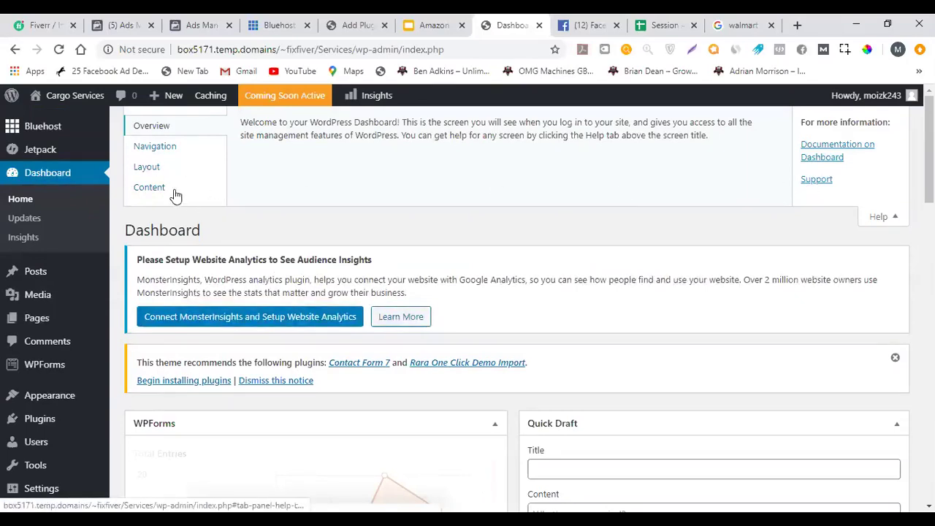
{"action": "left_click", "coordinate": [899, 220]}
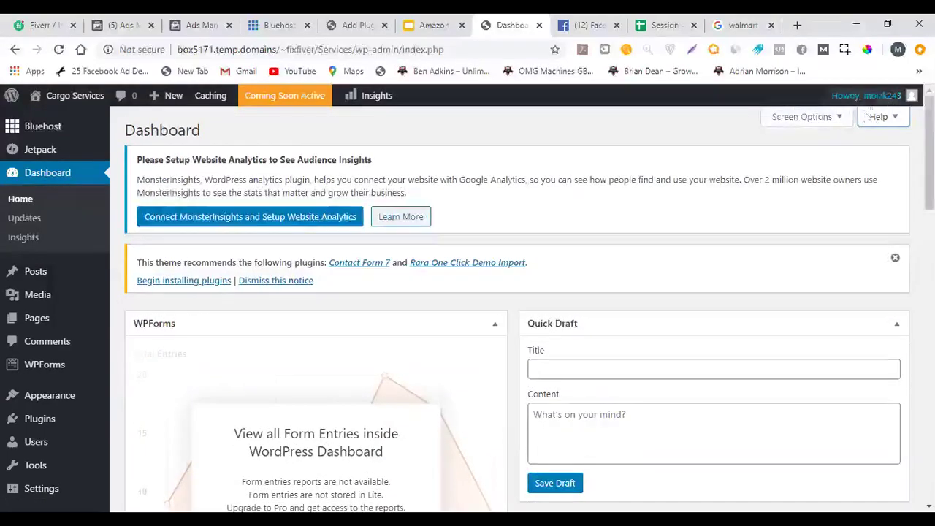
Hide the Quick Draft and WordPress Events and News boxes through the screen options, and show both again.
{"action": "left_click", "coordinate": [809, 119]}
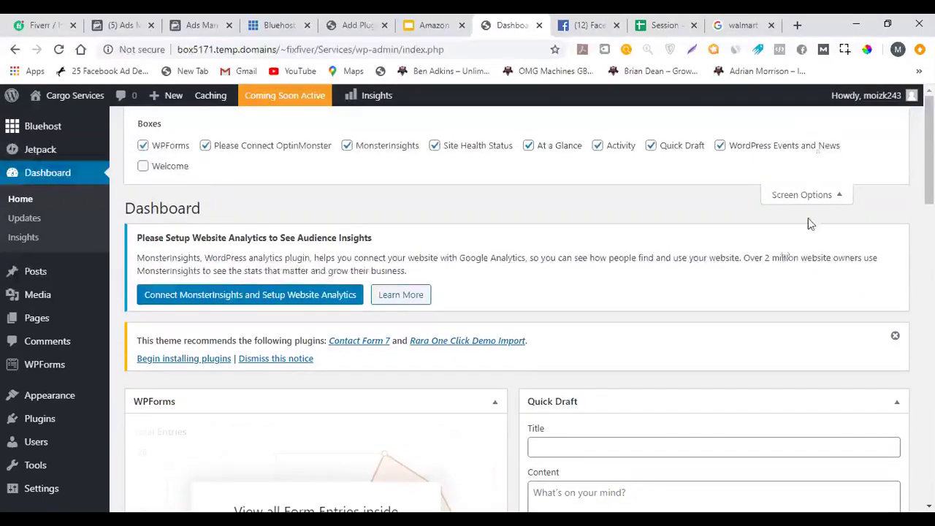
{"action": "scroll", "coordinate": [625, 316], "scroll_direction": "down", "scroll_amount": 1}
{"action": "scroll", "coordinate": [651, 232], "scroll_direction": "up", "scroll_amount": 1}
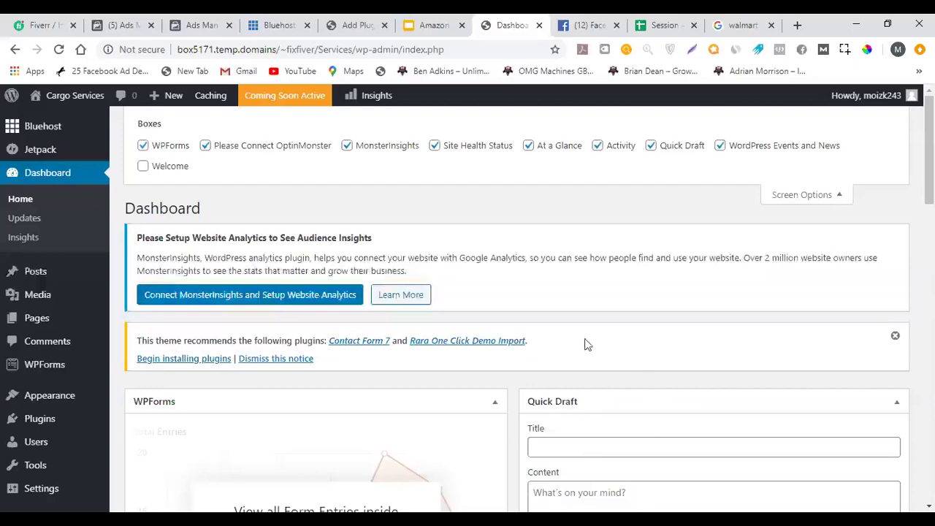
{"action": "left_click", "coordinate": [651, 147]}
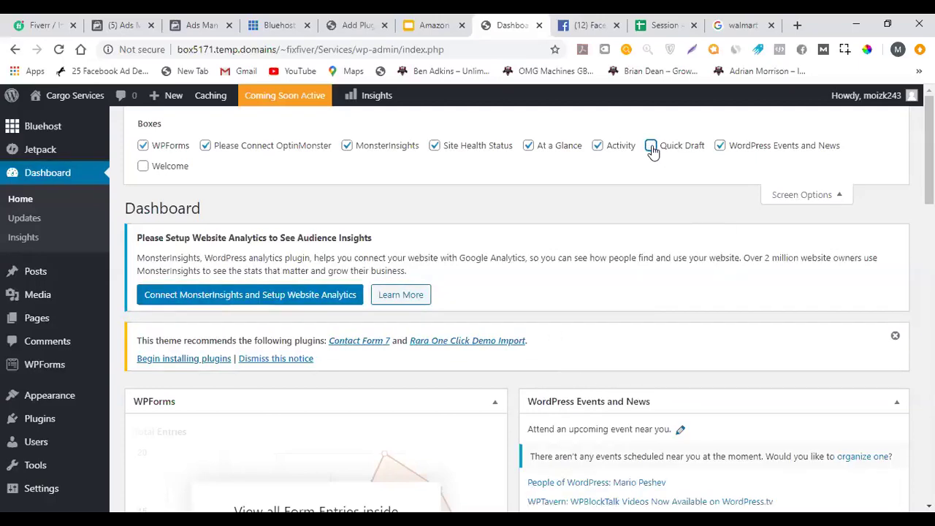
{"action": "scroll", "coordinate": [650, 283], "scroll_direction": "down", "scroll_amount": 4}
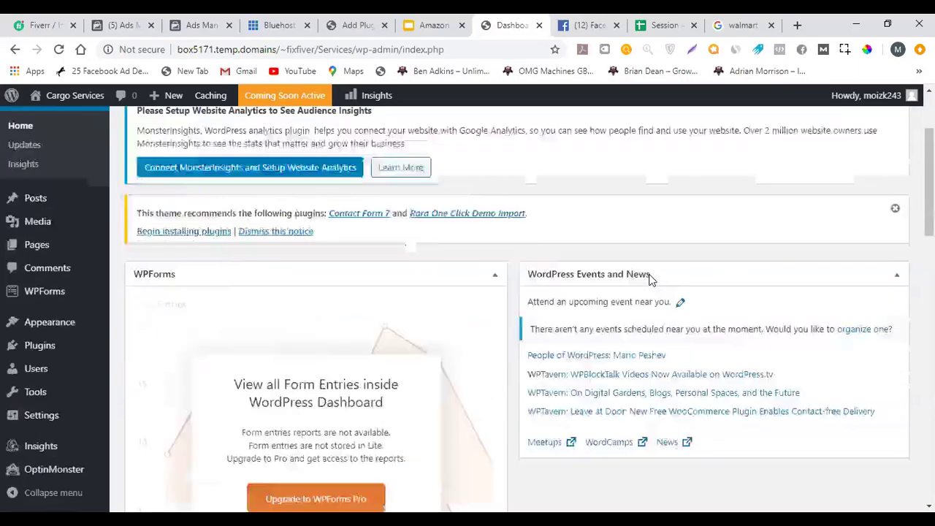
{"action": "scroll", "coordinate": [585, 263], "scroll_direction": "up", "scroll_amount": 2}
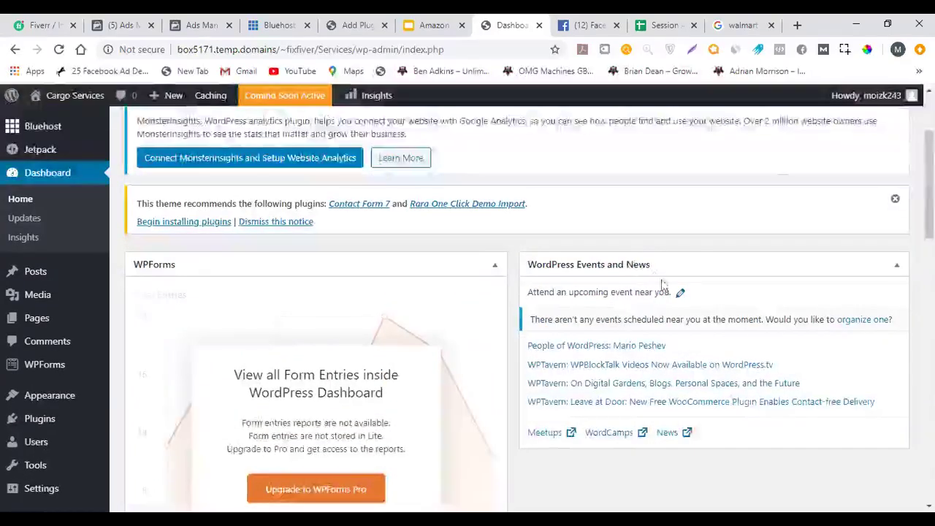
{"action": "scroll", "coordinate": [585, 263], "scroll_direction": "up", "scroll_amount": 3}
{"action": "left_click", "coordinate": [722, 147]}
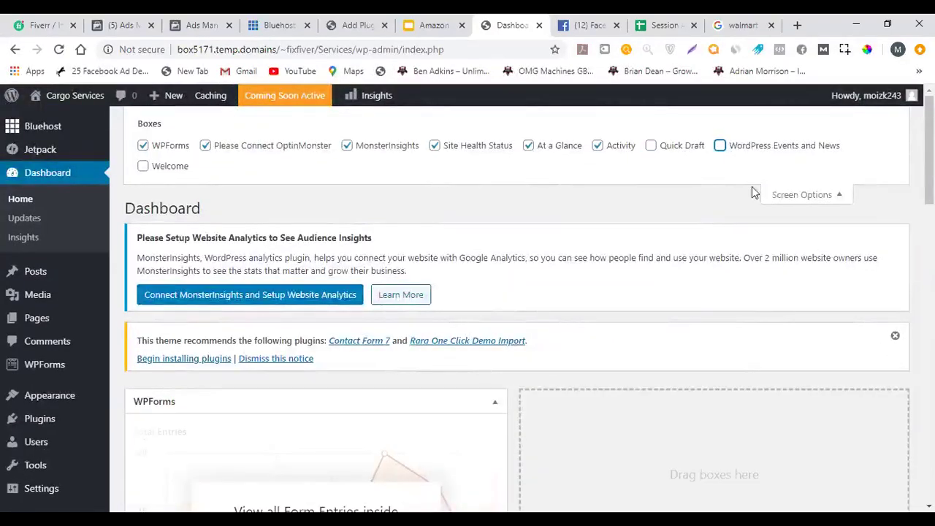
{"action": "scroll", "coordinate": [661, 283], "scroll_direction": "down", "scroll_amount": 6}
{"action": "scroll", "coordinate": [662, 284], "scroll_direction": "up", "scroll_amount": 6}
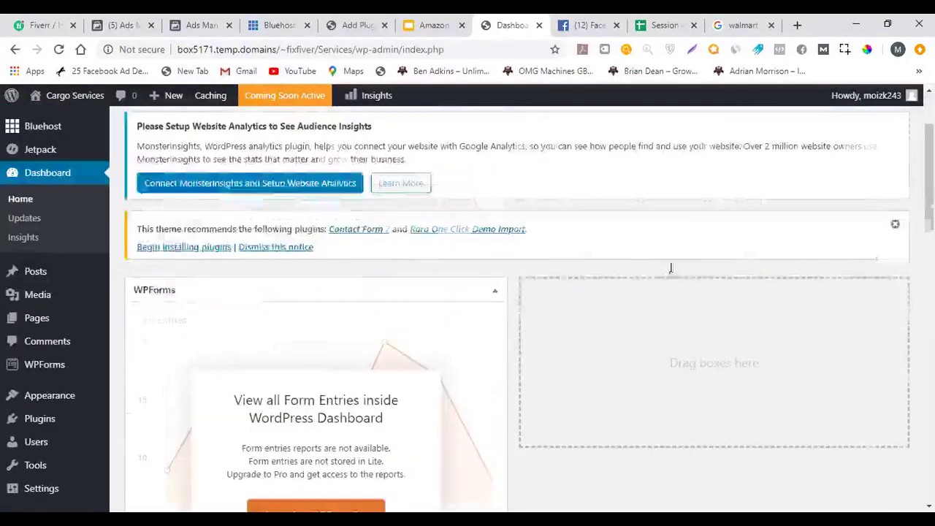
{"action": "left_click", "coordinate": [721, 147]}
{"action": "left_click", "coordinate": [651, 146]}
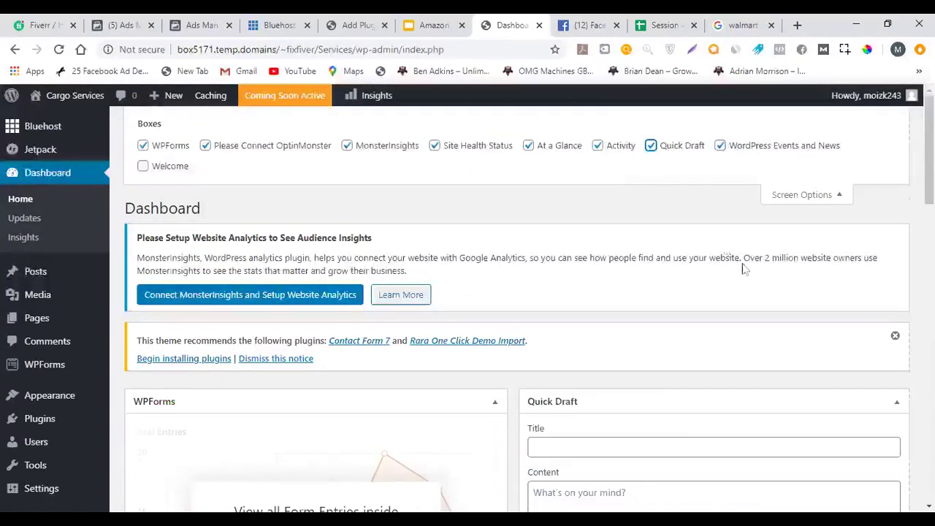
Move the WordPress Events and News box above the Quick Draft box and collapse the screen options.
{"action": "scroll", "coordinate": [672, 187], "scroll_direction": "down", "scroll_amount": 3}
{"action": "left_click_drag", "start_coordinate": [675, 211], "coordinate": [662, 398]}
{"action": "left_click_drag", "start_coordinate": [518, 194], "coordinate": [720, 206]}
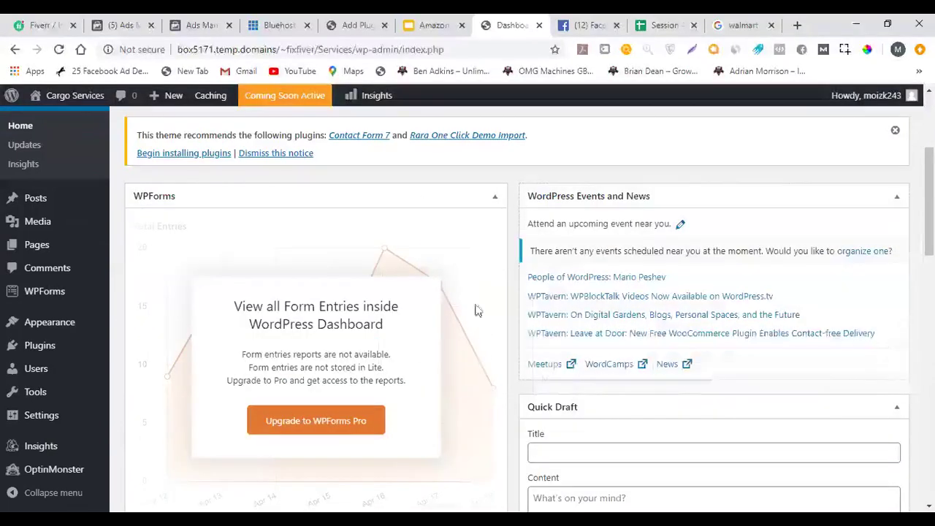
{"action": "scroll", "coordinate": [789, 208], "scroll_direction": "up", "scroll_amount": 3}
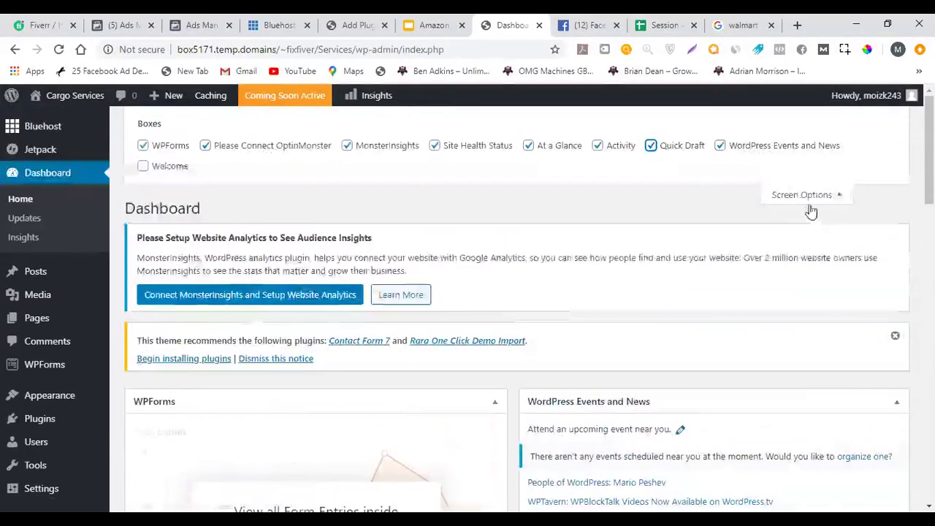
{"action": "left_click", "coordinate": [807, 194]}
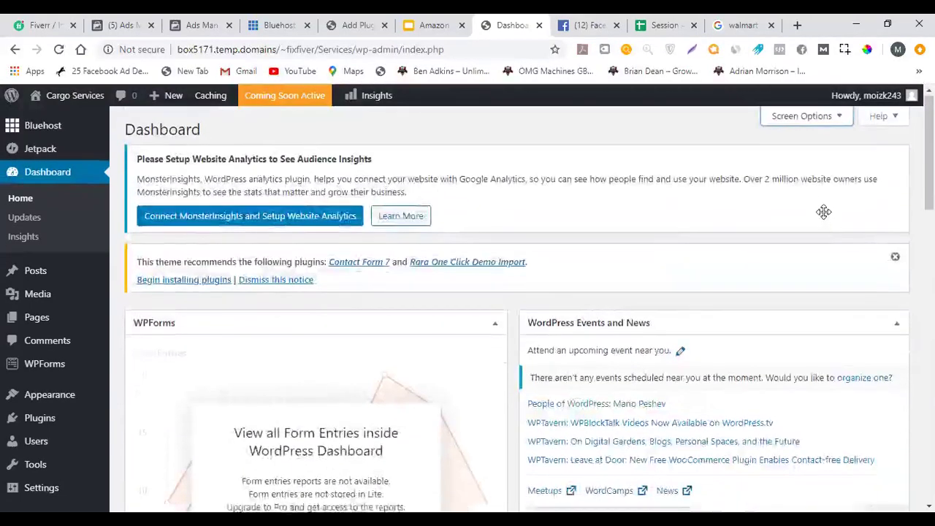
Review the rearranged dashboard boxes and switch to the Amazon Associates / Affiliate Marketing presentation in Google Slides.
{"action": "scroll", "coordinate": [822, 212], "scroll_direction": "down", "scroll_amount": 5}
{"action": "scroll", "coordinate": [885, 385], "scroll_direction": "up", "scroll_amount": 2}
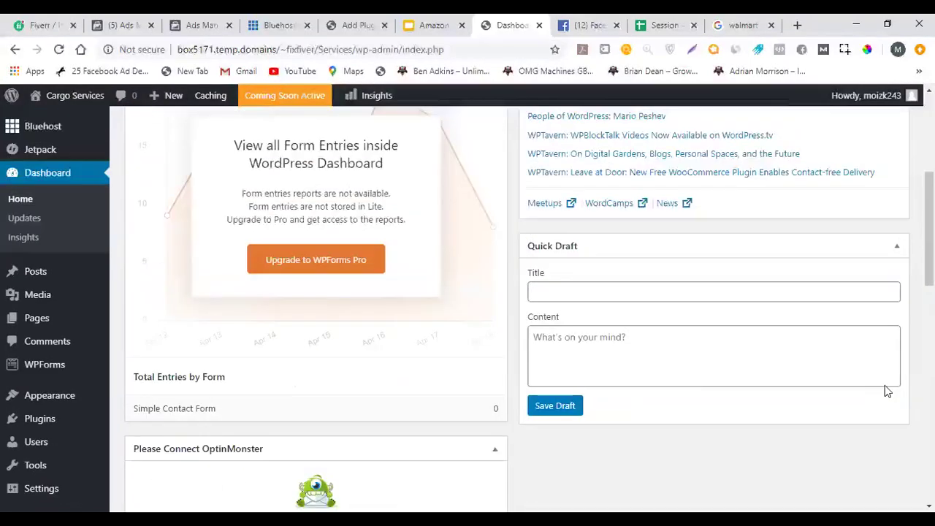
{"action": "scroll", "coordinate": [541, 221], "scroll_direction": "up", "scroll_amount": 4}
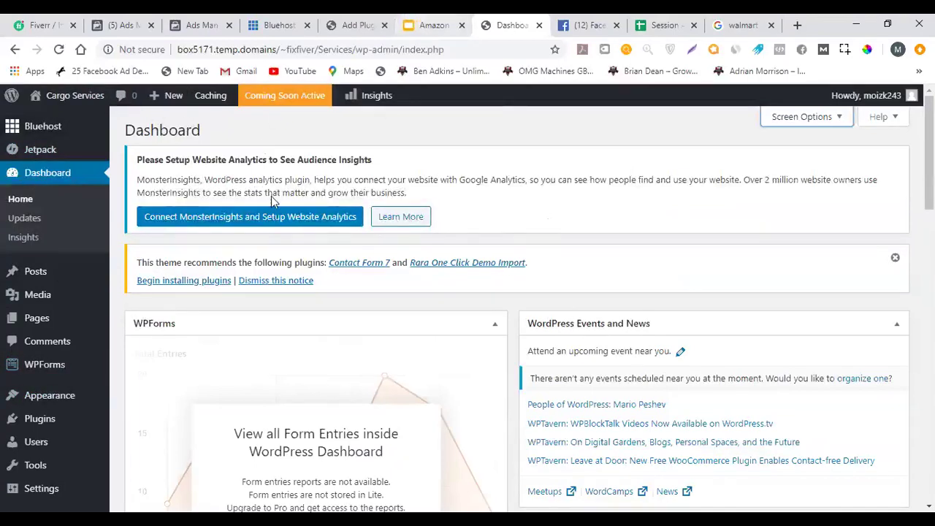
{"action": "key", "text": "ctrl+shift+Tab"}
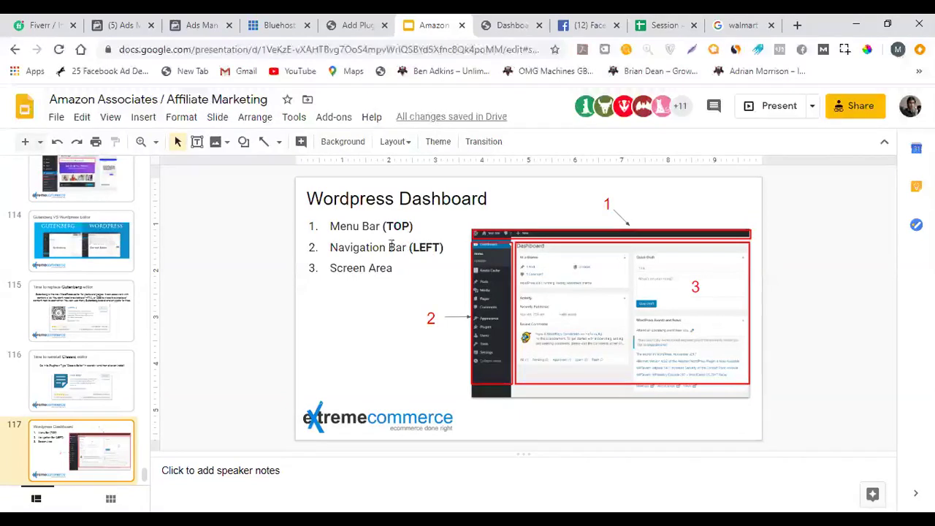
Switch to the WordPress dashboard and examine the navigation entries and their submenus, including Posts, Pages, Appearance, Plugins, Users and Tools.
{"action": "left_click", "coordinate": [518, 22]}
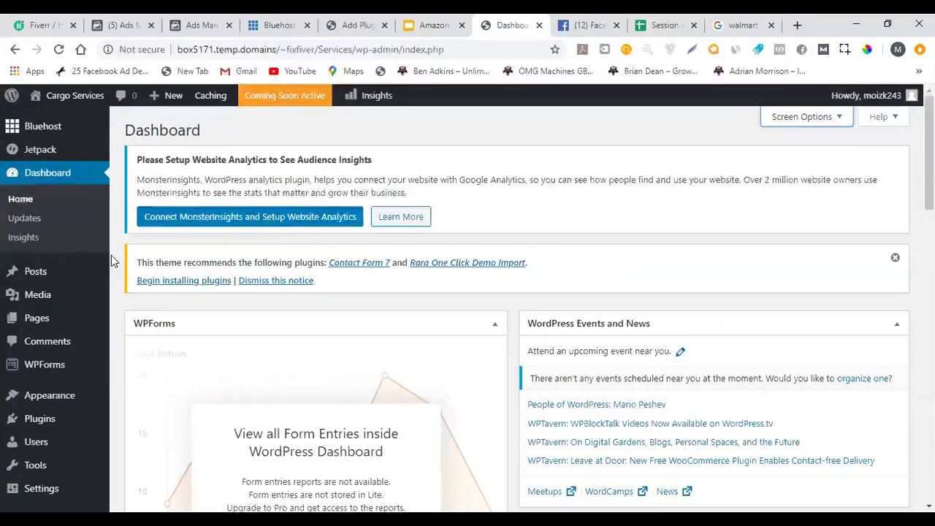
{"action": "mouse_move", "coordinate": [69, 279]}
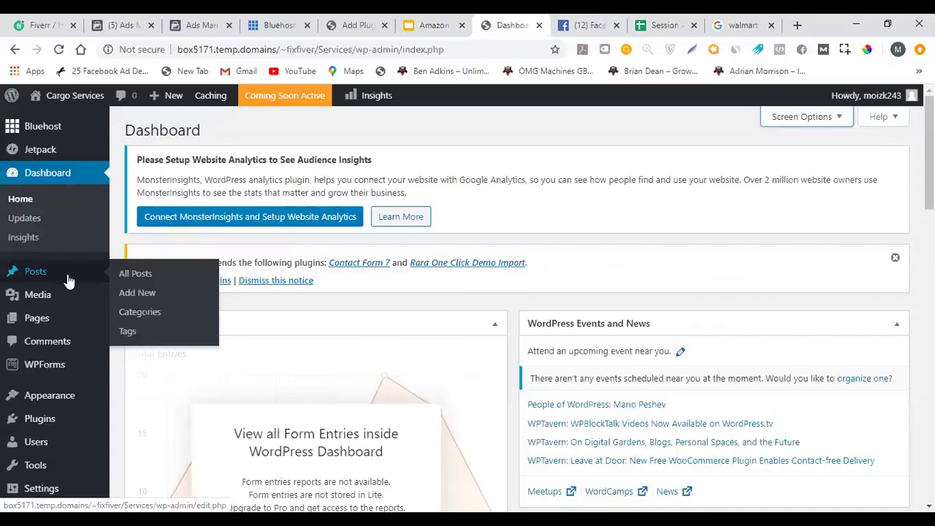
{"action": "mouse_move", "coordinate": [64, 318]}
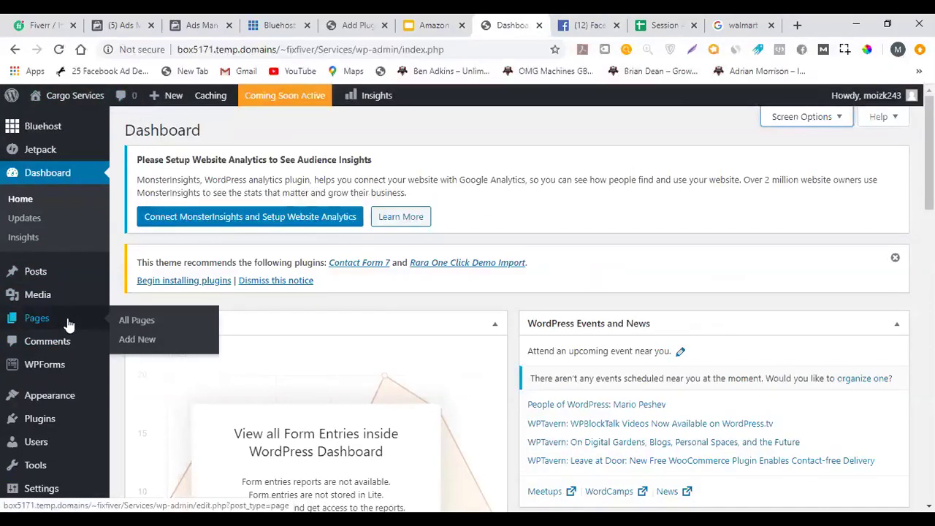
{"action": "scroll", "coordinate": [71, 319], "scroll_direction": "down", "scroll_amount": 2}
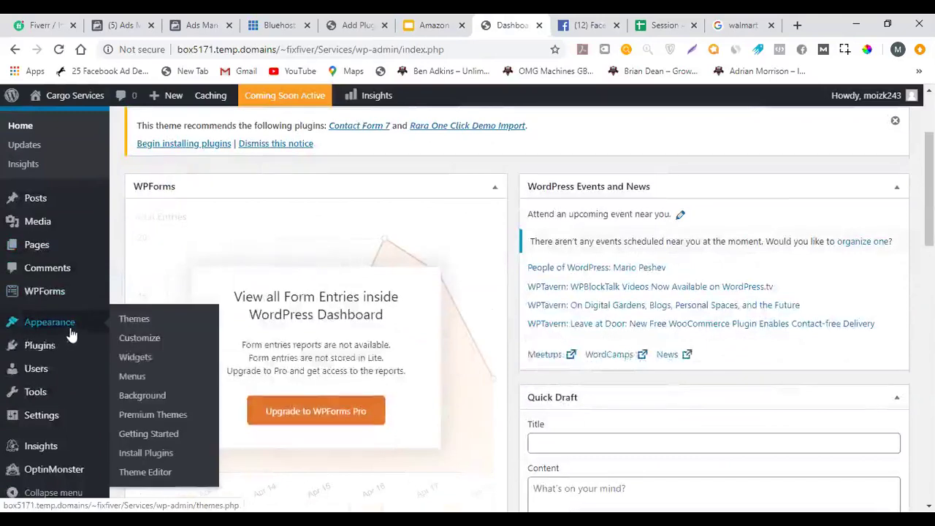
{"action": "mouse_move", "coordinate": [71, 352]}
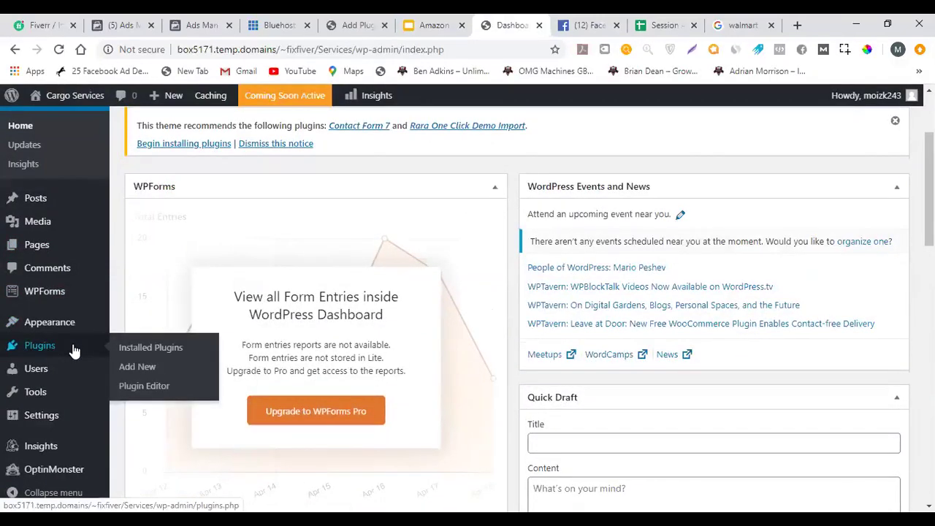
{"action": "mouse_move", "coordinate": [65, 377]}
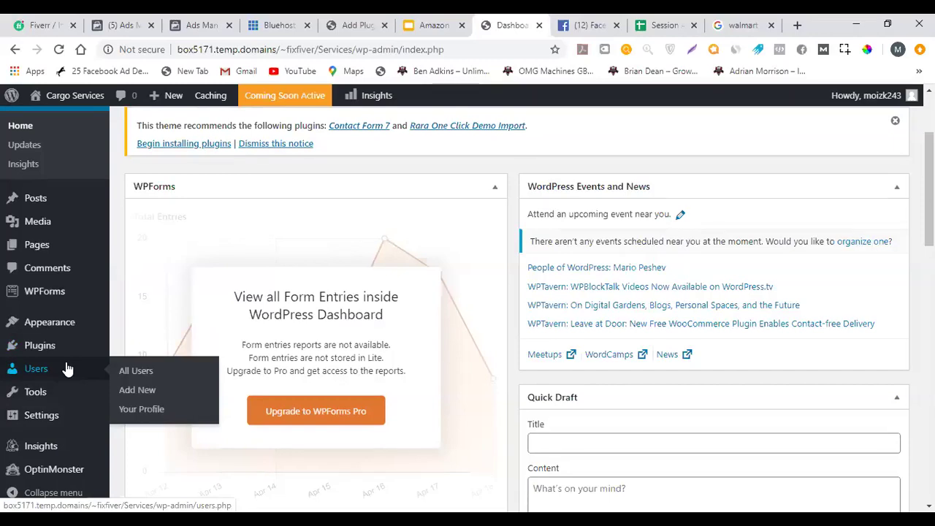
{"action": "mouse_move", "coordinate": [63, 398]}
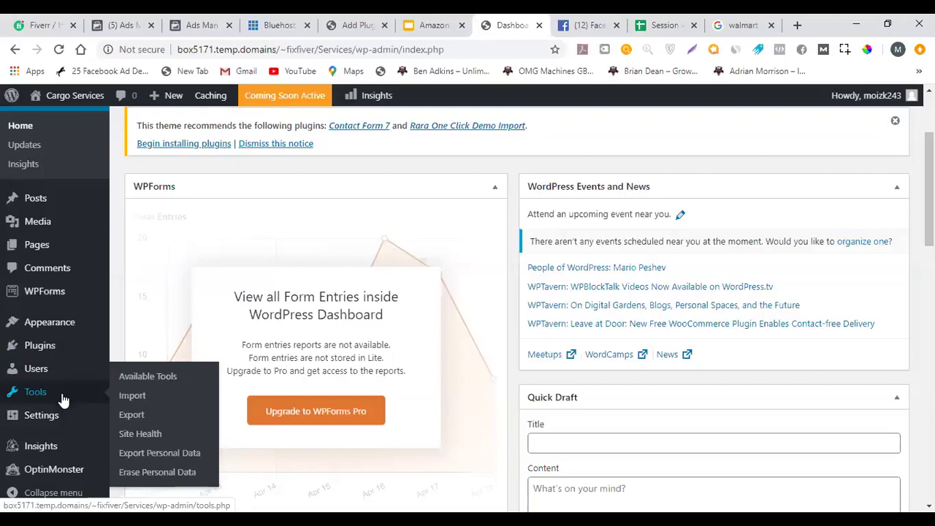
{"action": "mouse_move", "coordinate": [70, 421]}
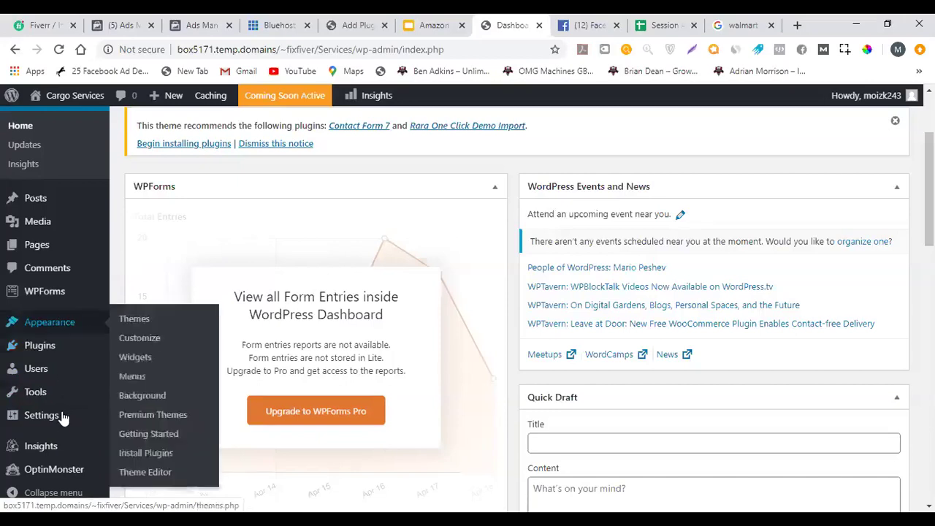
{"action": "scroll", "coordinate": [49, 378], "scroll_direction": "up", "scroll_amount": 1}
{"action": "scroll", "coordinate": [49, 379], "scroll_direction": "up", "scroll_amount": 1}
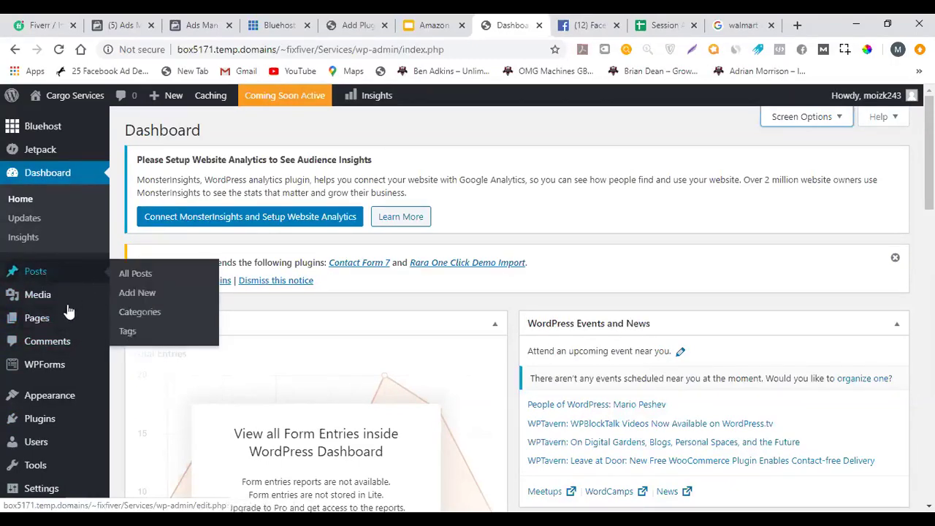
{"action": "scroll", "coordinate": [93, 374], "scroll_direction": "down", "scroll_amount": 2}
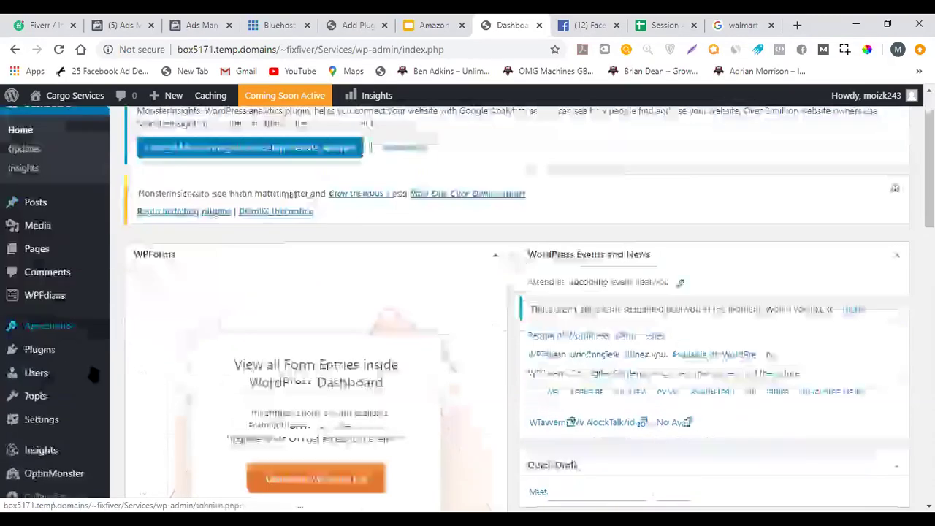
{"action": "scroll", "coordinate": [93, 374], "scroll_direction": "down", "scroll_amount": 4}
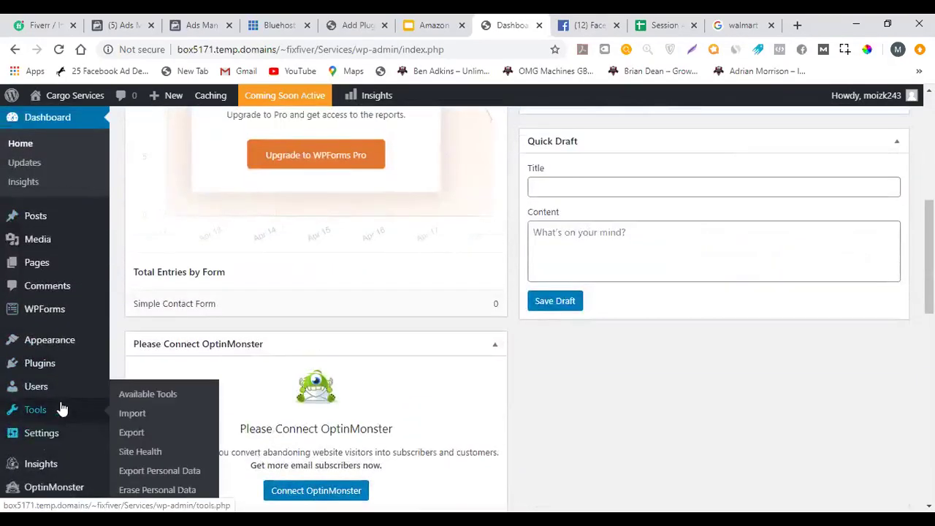
{"action": "scroll", "coordinate": [62, 409], "scroll_direction": "up", "scroll_amount": 6}
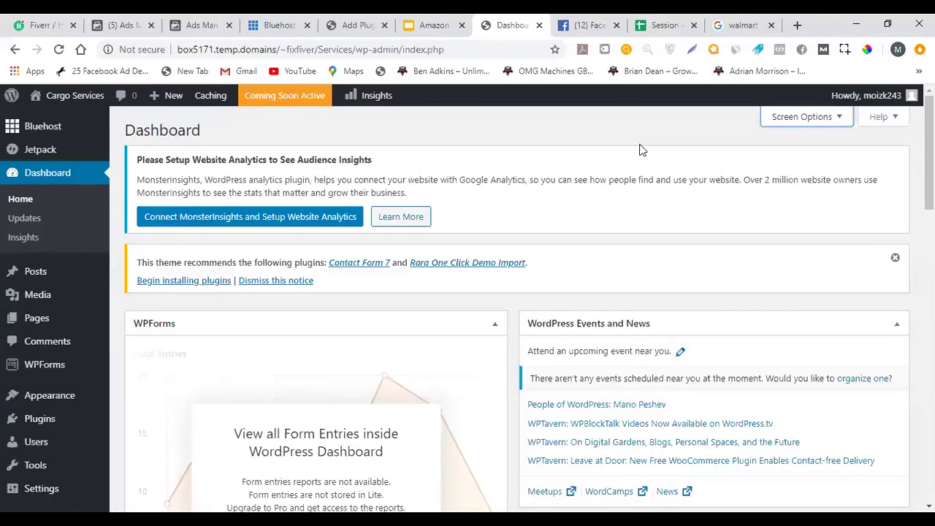
List all posts and open the "Get Your Free Quote Now!" post for editing in a new browser tab.
{"action": "mouse_move", "coordinate": [36, 273]}
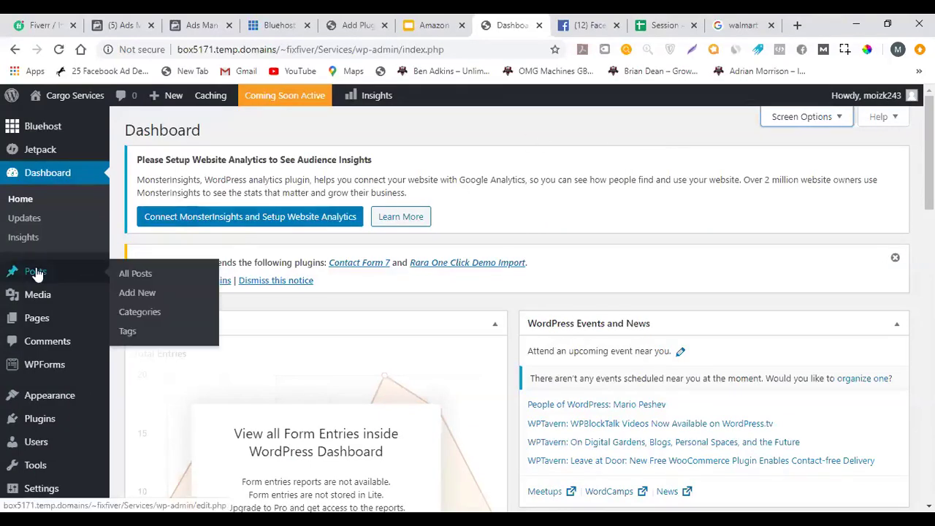
{"action": "left_click", "coordinate": [132, 274]}
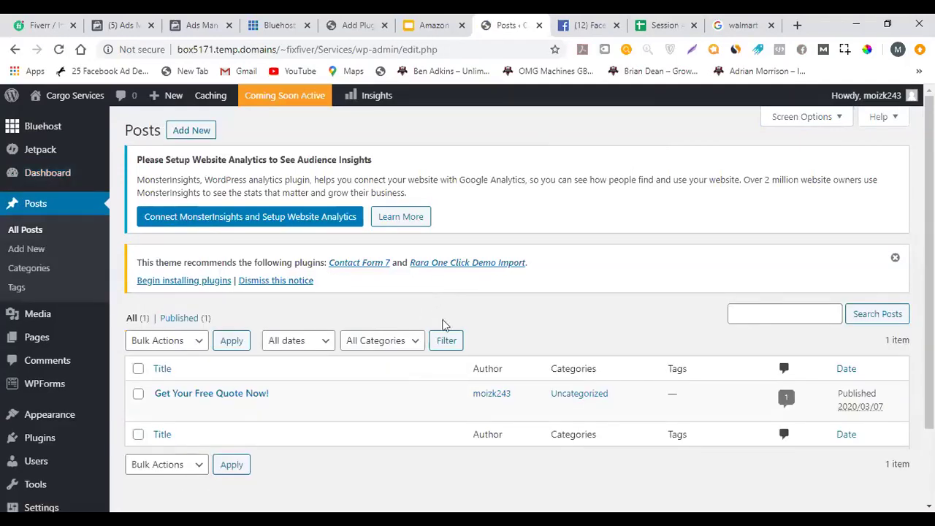
{"action": "scroll", "coordinate": [183, 345], "scroll_direction": "down", "scroll_amount": 2}
{"action": "mouse_move", "coordinate": [182, 343]}
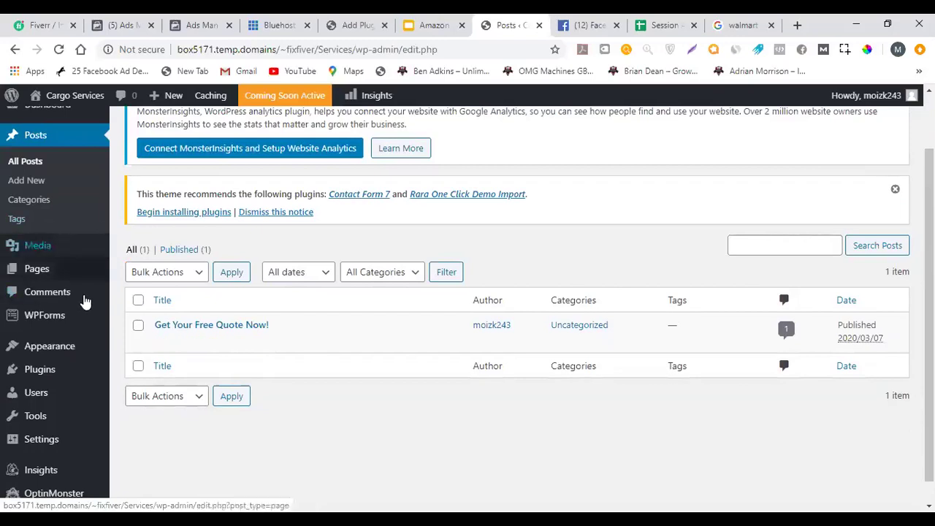
{"action": "middle_click", "coordinate": [158, 343]}
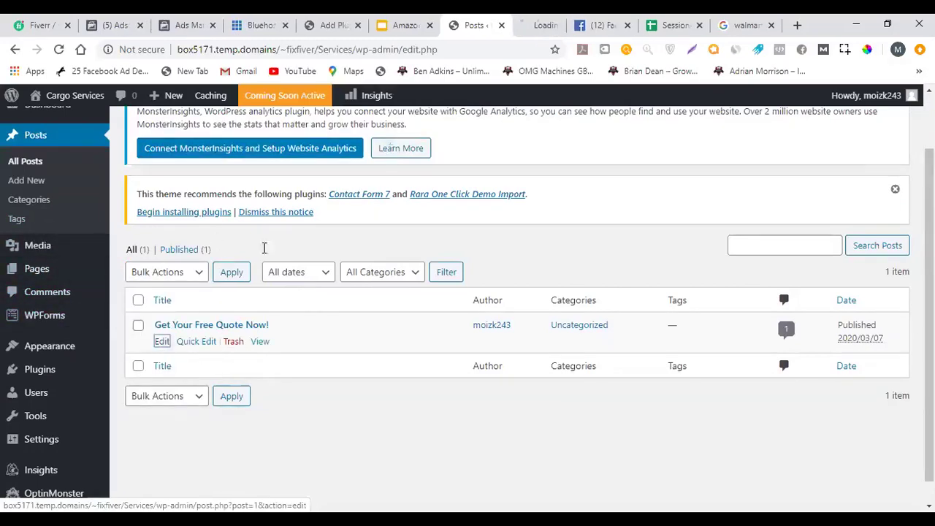
{"action": "left_click", "coordinate": [512, 25]}
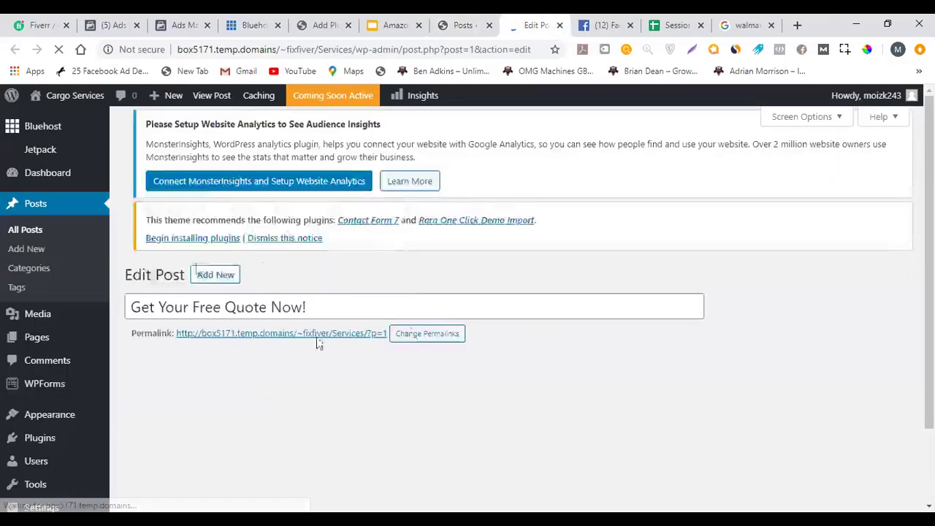
Review the post's content, formatting tools and publish settings in the classic editor.
{"action": "scroll", "coordinate": [409, 278], "scroll_direction": "down", "scroll_amount": 2}
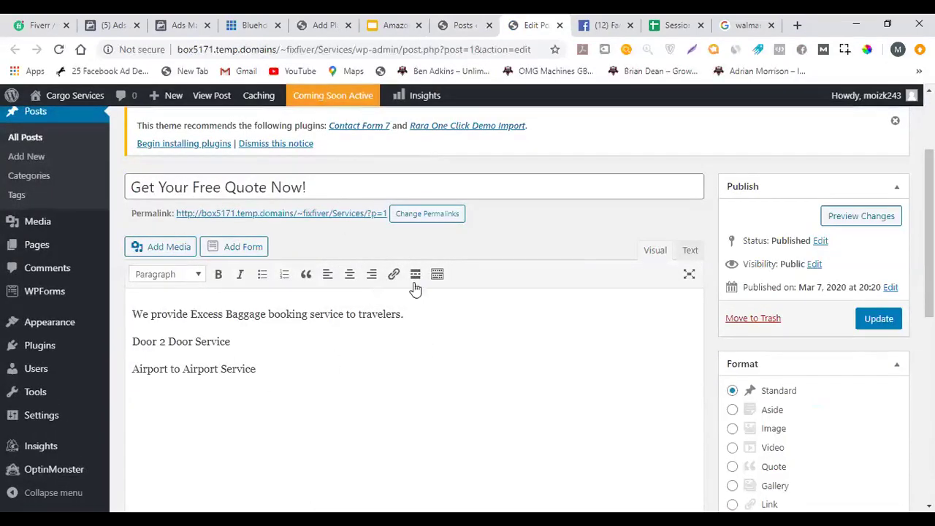
{"action": "scroll", "coordinate": [414, 286], "scroll_direction": "up", "scroll_amount": 2}
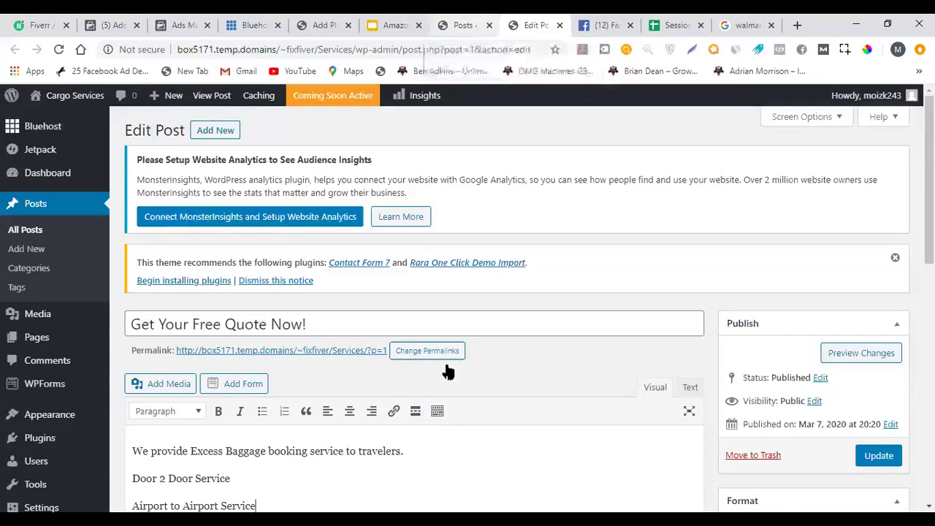
{"action": "scroll", "coordinate": [447, 371], "scroll_direction": "down", "scroll_amount": 3}
{"action": "scroll", "coordinate": [157, 263], "scroll_direction": "up", "scroll_amount": 1}
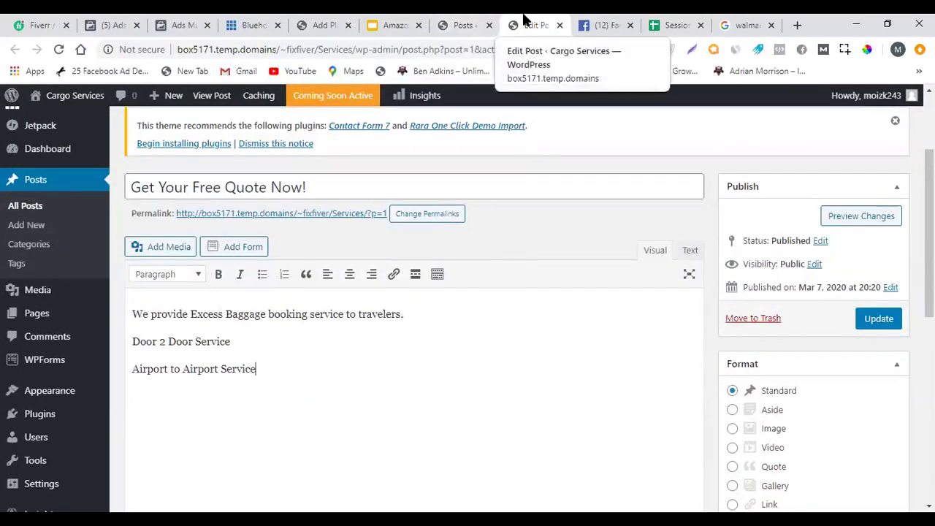
View the pages list, then deactivate the Classic Editor plugin among the installed plugins.
{"action": "left_click", "coordinate": [22, 316]}
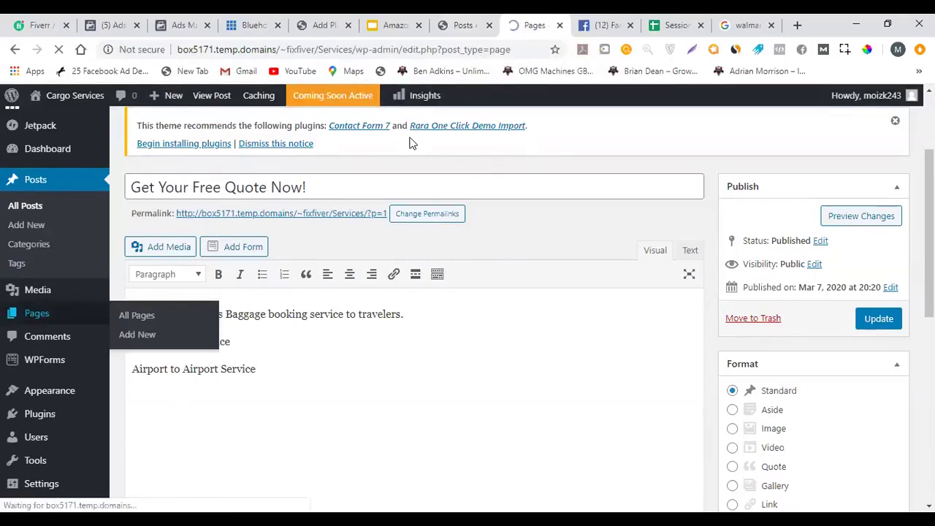
{"action": "scroll", "coordinate": [88, 341], "scroll_direction": "down", "scroll_amount": 1}
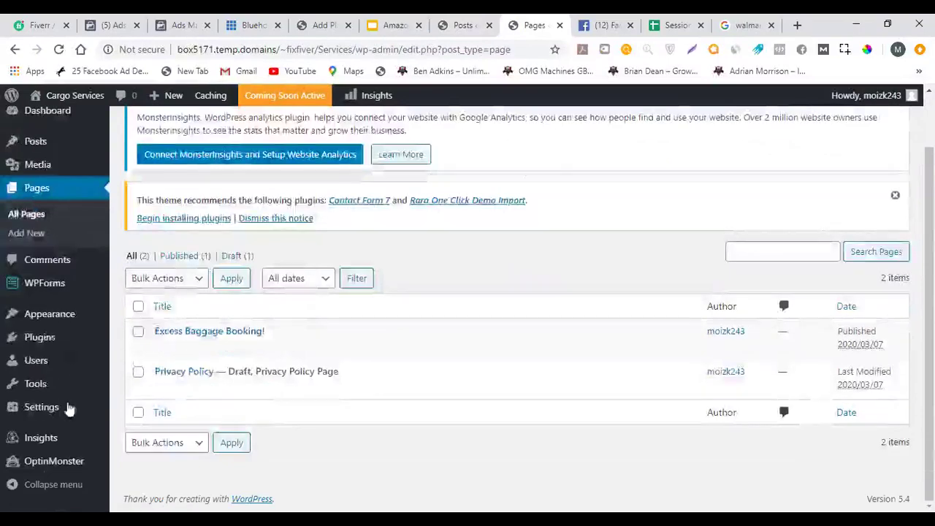
{"action": "left_click", "coordinate": [70, 338]}
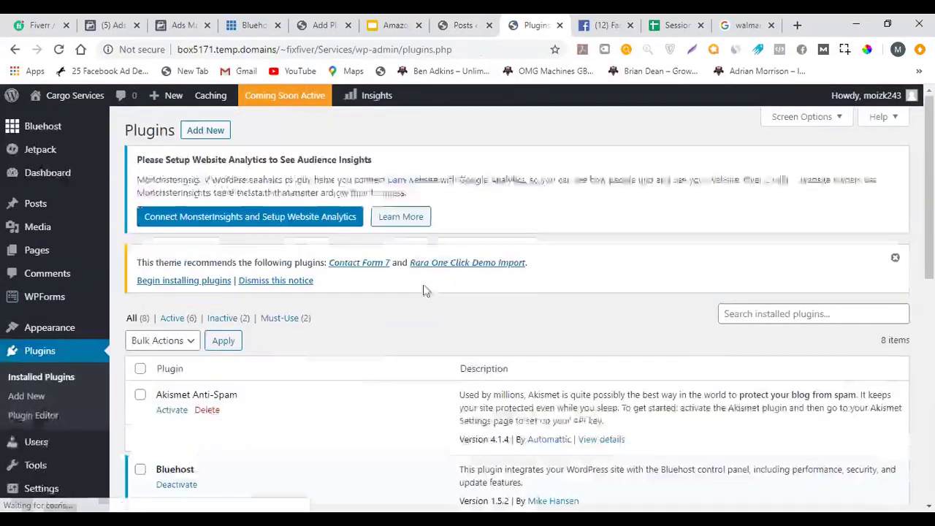
{"action": "scroll", "coordinate": [180, 282], "scroll_direction": "down", "scroll_amount": 3}
{"action": "scroll", "coordinate": [181, 282], "scroll_direction": "down", "scroll_amount": 2}
{"action": "left_click", "coordinate": [177, 272]}
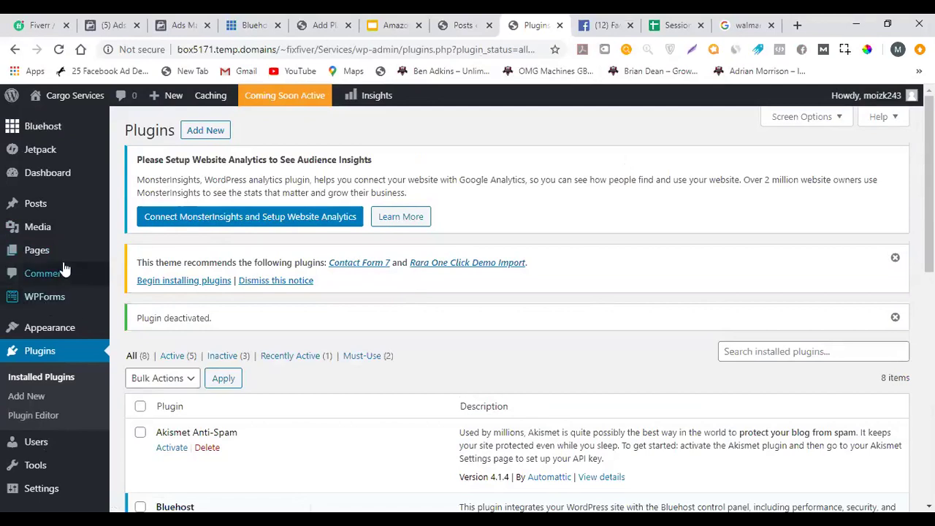
Open the "Get Your Free Quote Now!" post in the block editor and select its "Airport to Airport Service" paragraph block.
{"action": "mouse_move", "coordinate": [59, 250]}
{"action": "left_click", "coordinate": [162, 253]}
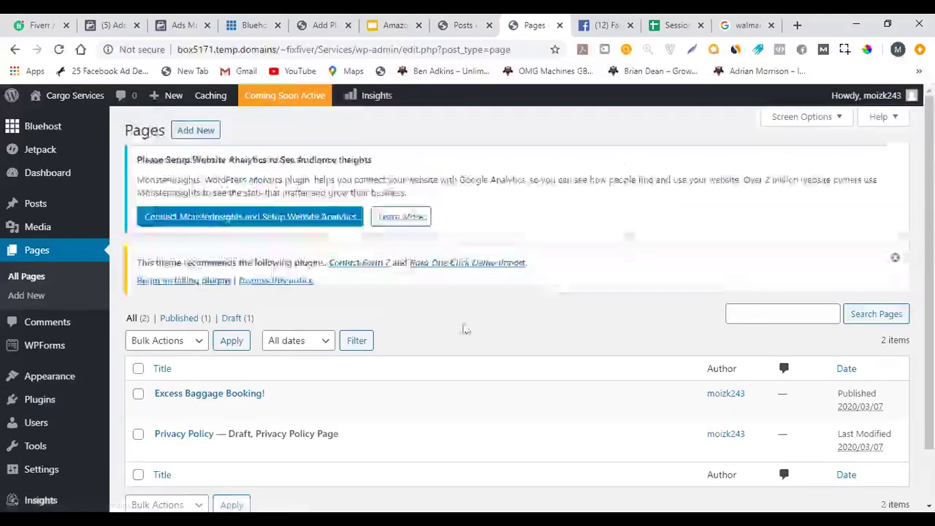
{"action": "scroll", "coordinate": [449, 317], "scroll_direction": "down", "scroll_amount": 2}
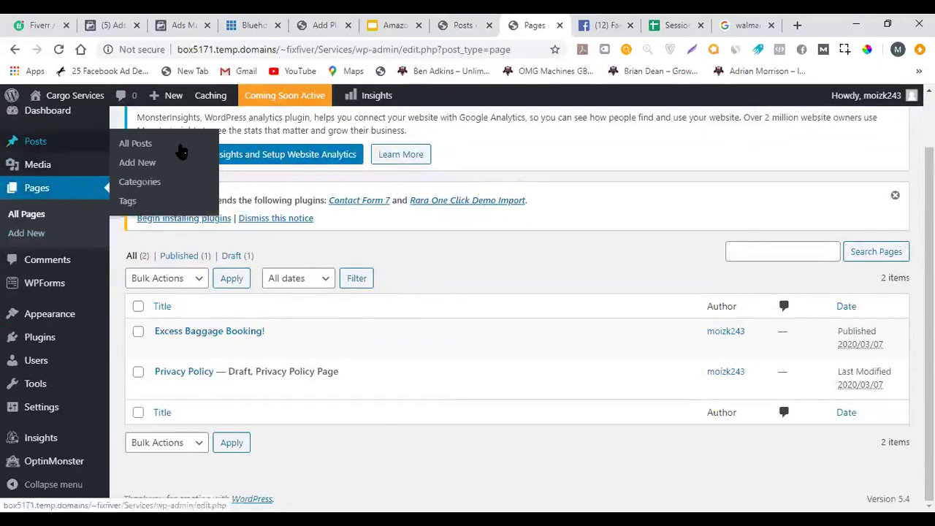
{"action": "left_click", "coordinate": [77, 150]}
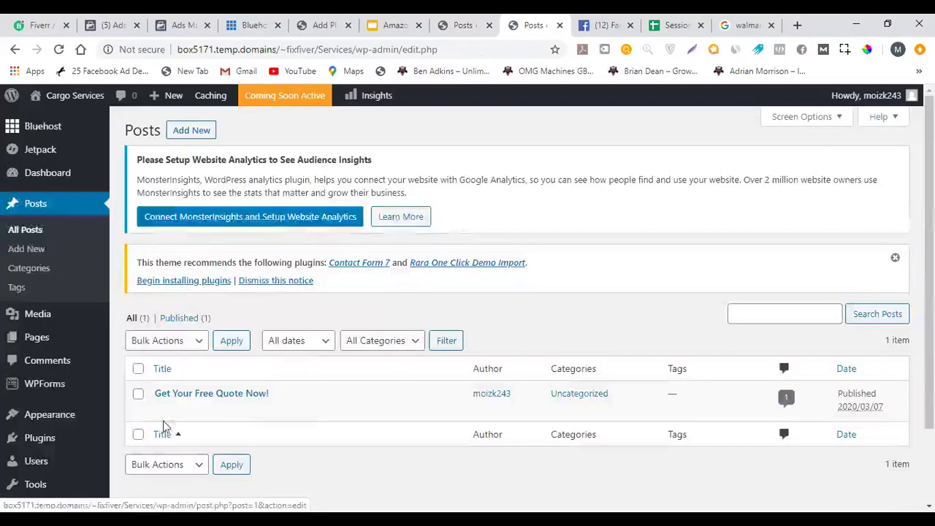
{"action": "left_click", "coordinate": [162, 409]}
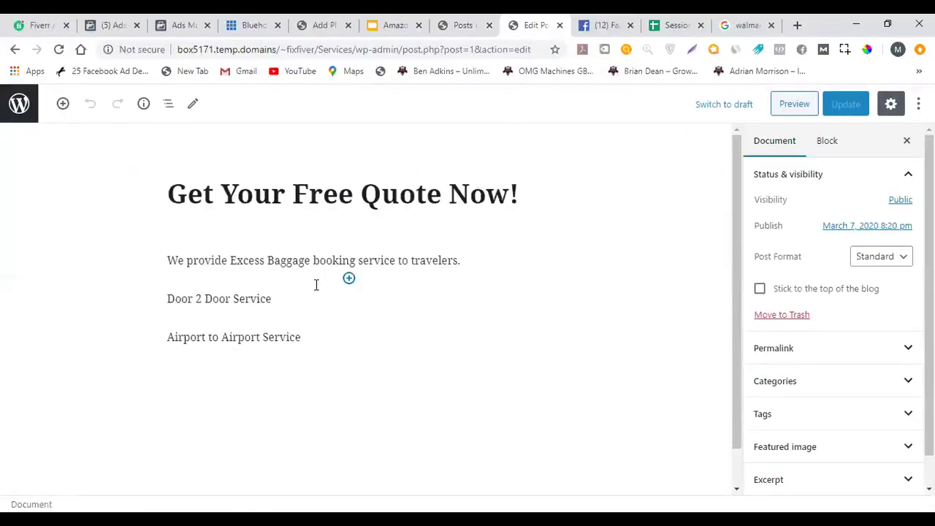
{"action": "left_click", "coordinate": [350, 296]}
{"action": "key", "text": "ctrl+z"}
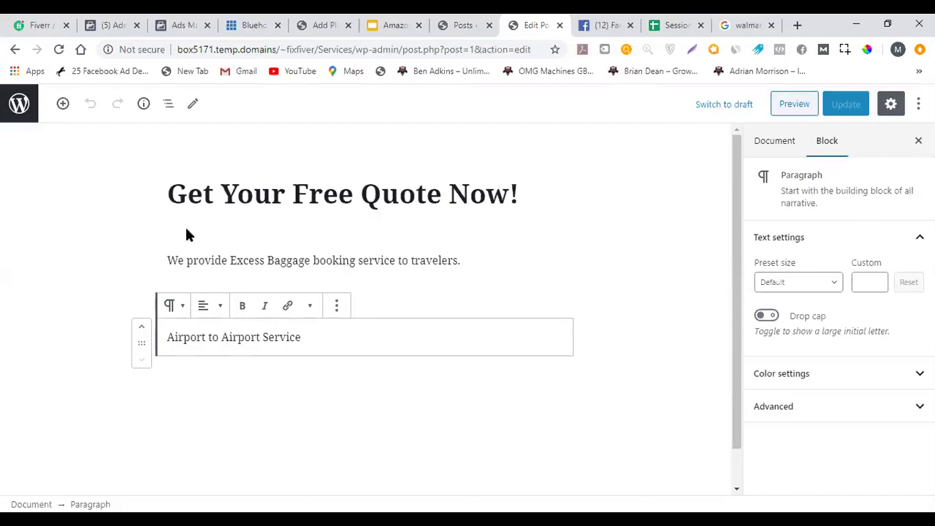
Leave the block editor and reactivate the Classic Editor plugin among the installed plugins.
{"action": "left_click", "coordinate": [13, 50]}
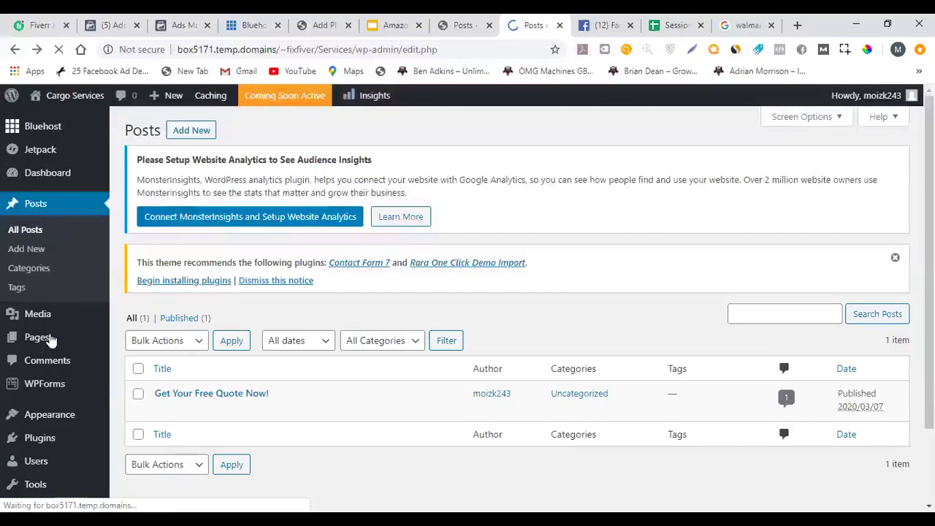
{"action": "mouse_move", "coordinate": [79, 437]}
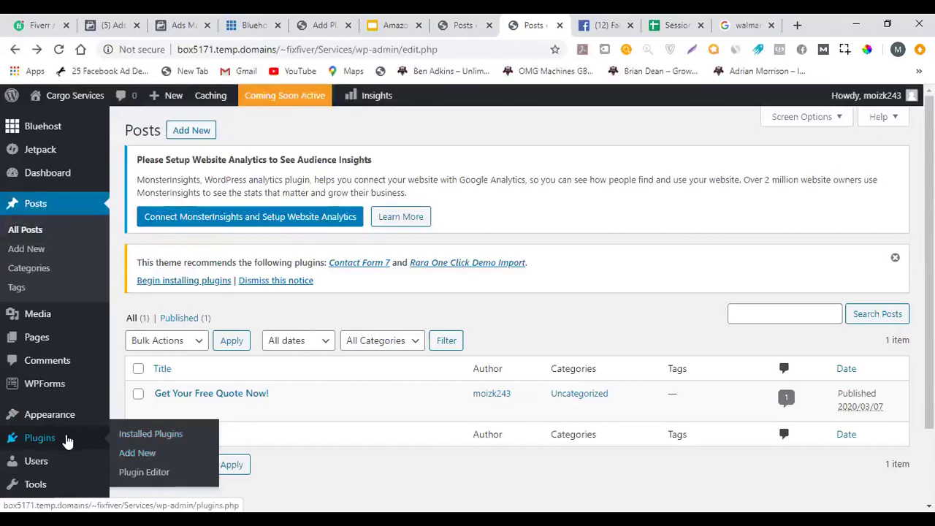
{"action": "left_click", "coordinate": [426, 374]}
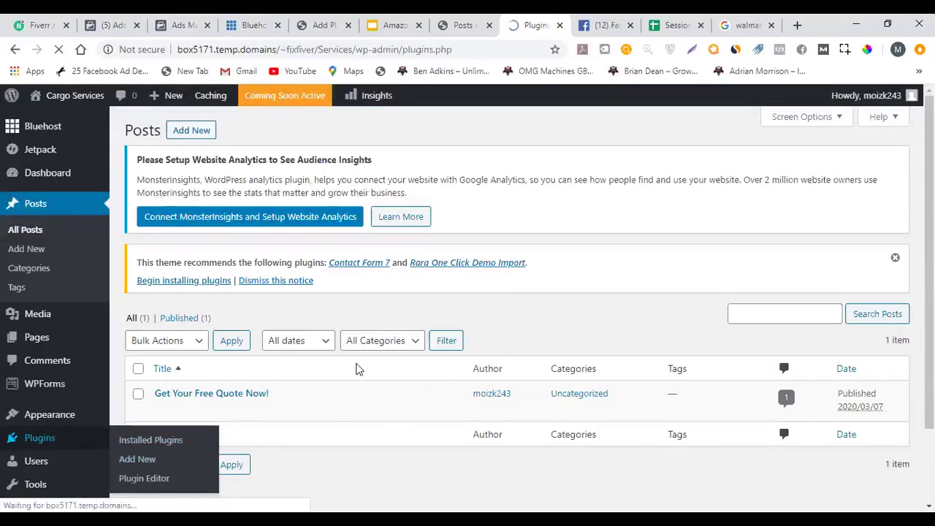
{"action": "scroll", "coordinate": [188, 270], "scroll_direction": "down", "scroll_amount": 4}
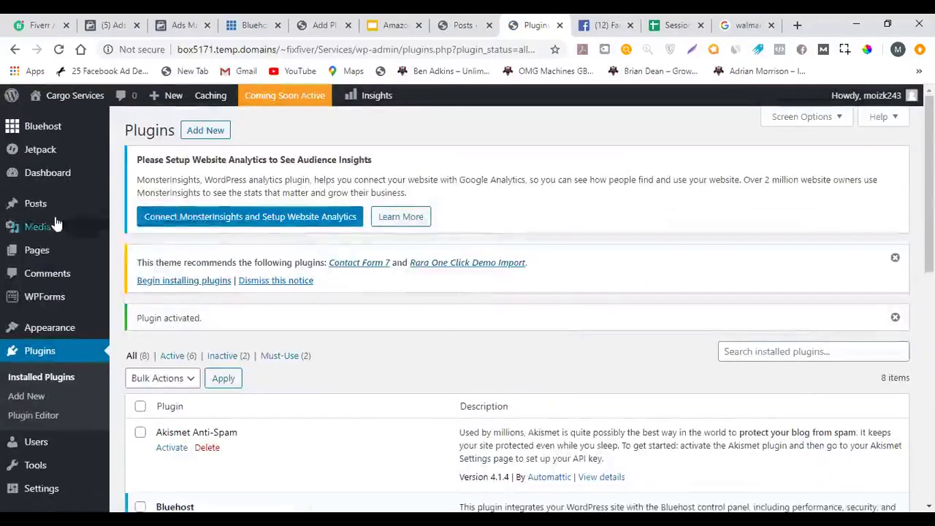
Reopen the "Get Your Free Quote Now!" post in the classic editor and return to the posts list.
{"action": "left_click", "coordinate": [65, 206]}
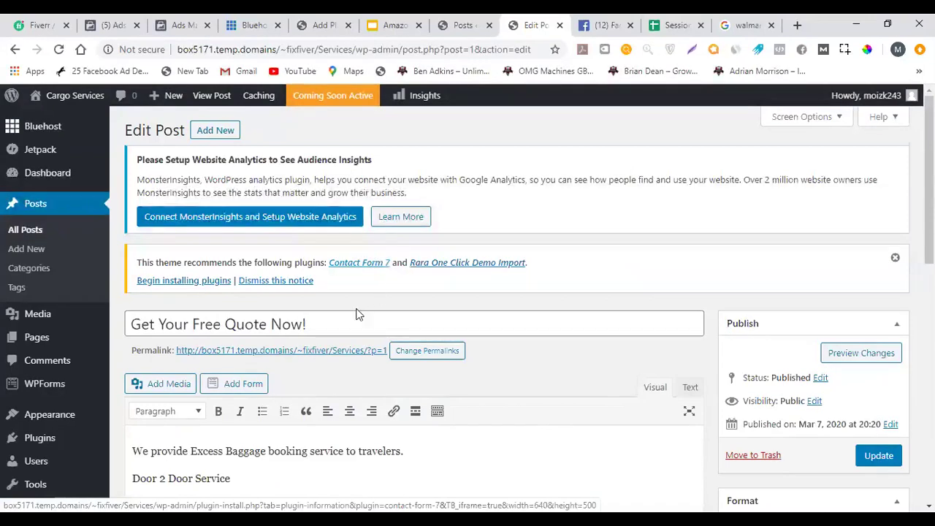
{"action": "left_click", "coordinate": [55, 230]}
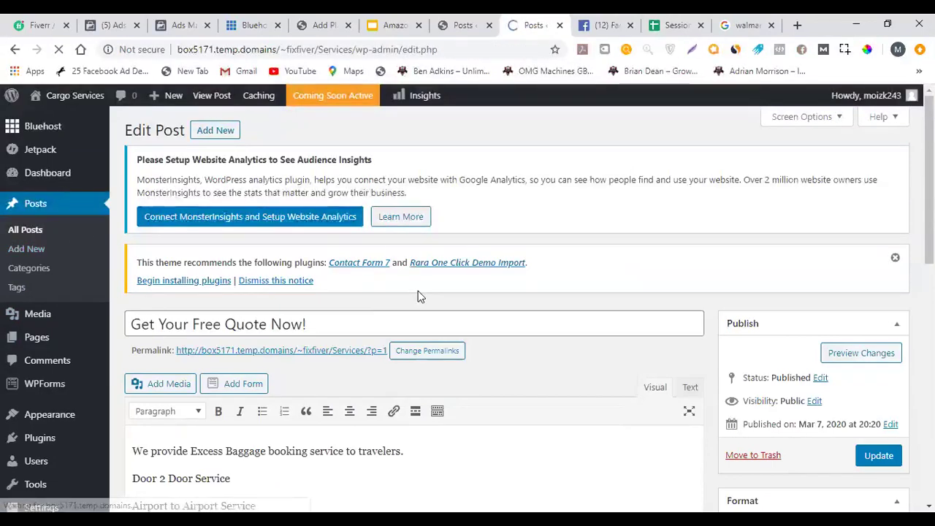
Move the "Get Your Free Quote Now!" post from the posts list to the trash.
{"action": "scroll", "coordinate": [138, 312], "scroll_direction": "down", "scroll_amount": 1}
{"action": "left_click", "coordinate": [138, 301]}
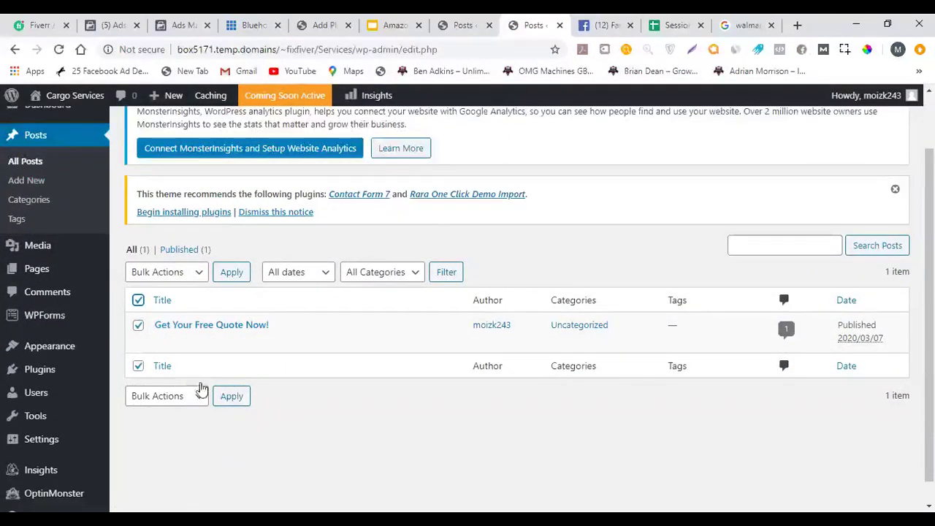
{"action": "left_click", "coordinate": [191, 273]}
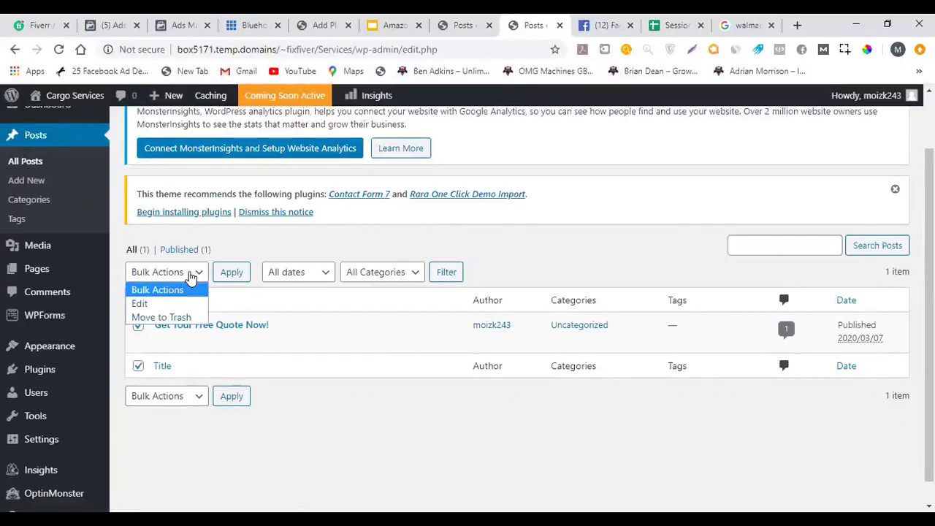
{"action": "left_click", "coordinate": [195, 317]}
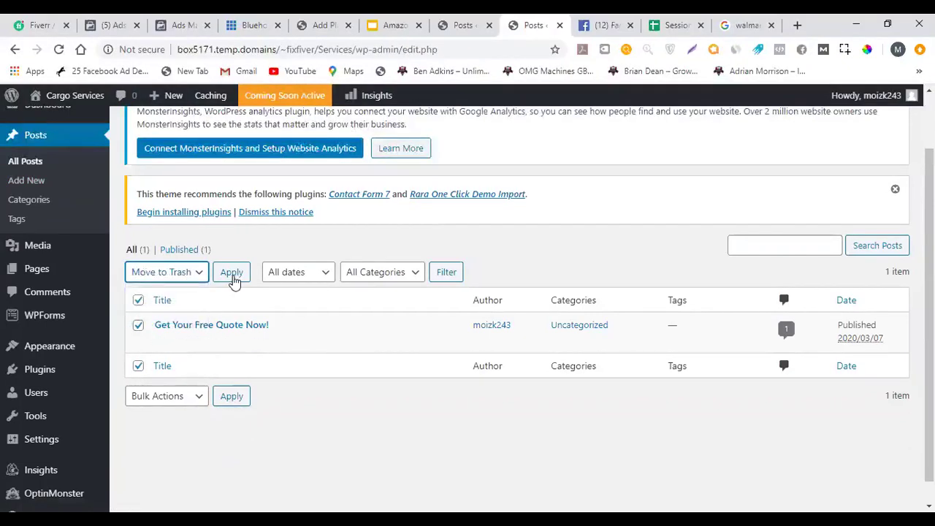
{"action": "left_click", "coordinate": [233, 341]}
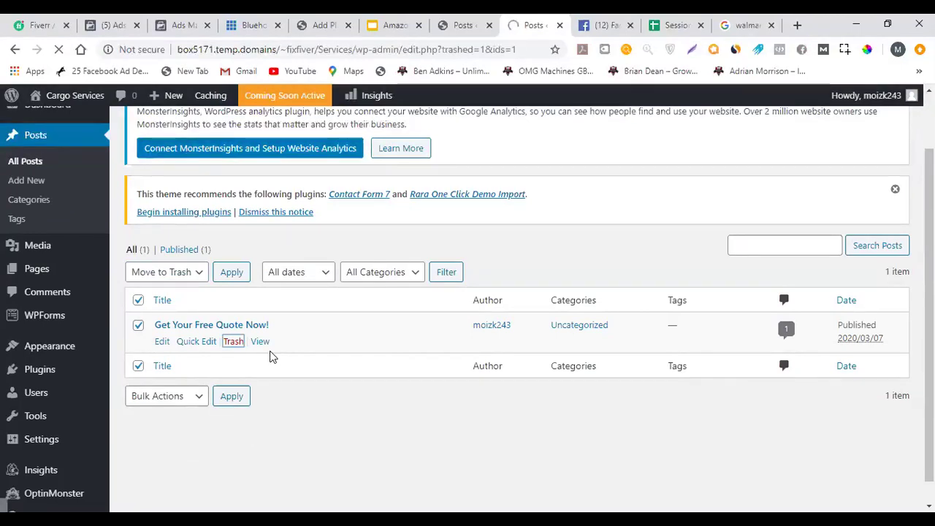
Open the pages list and move both the "Excess Baggage Booking!" and "Privacy Policy" pages to the trash with one bulk action.
{"action": "mouse_move", "coordinate": [76, 314]}
{"action": "left_click", "coordinate": [82, 339]}
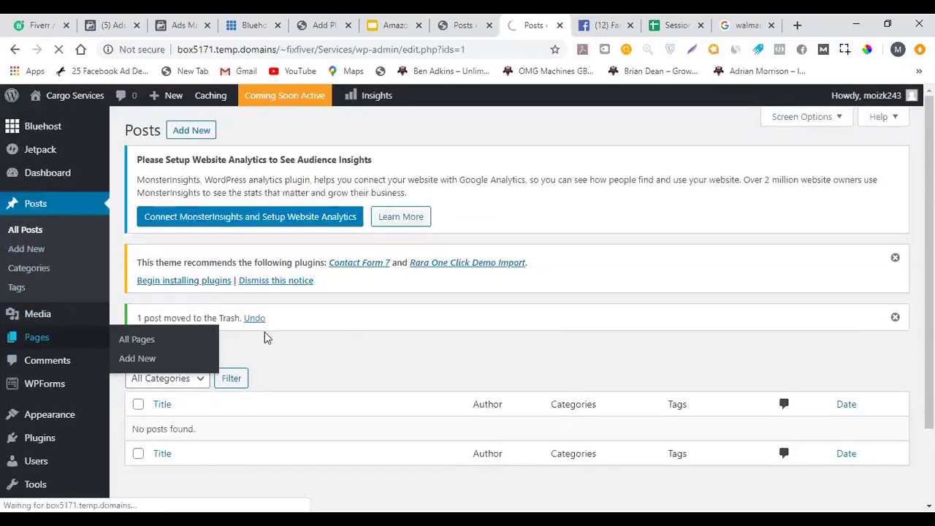
{"action": "scroll", "coordinate": [285, 317], "scroll_direction": "down", "scroll_amount": 1}
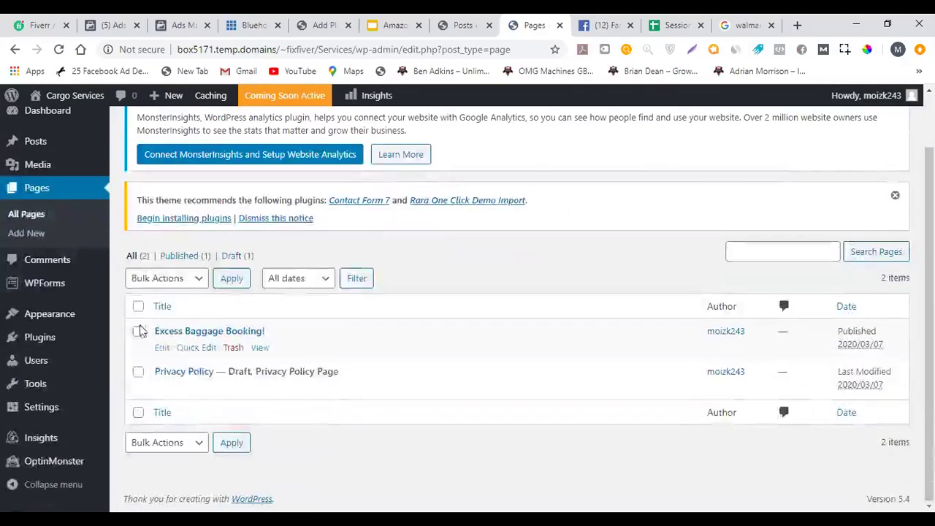
{"action": "mouse_move", "coordinate": [444, 340]}
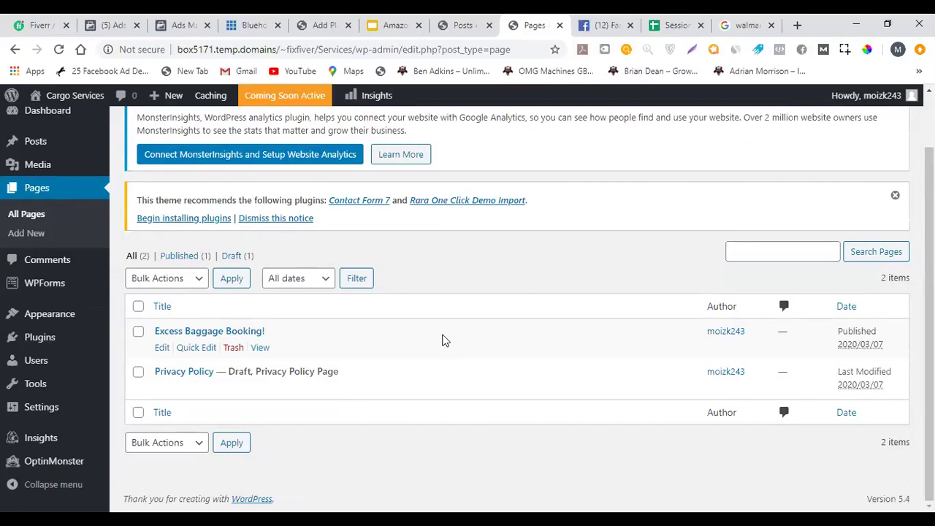
{"action": "left_click", "coordinate": [137, 306]}
{"action": "left_click", "coordinate": [199, 282]}
{"action": "left_click", "coordinate": [199, 282]}
{"action": "left_click", "coordinate": [199, 282]}
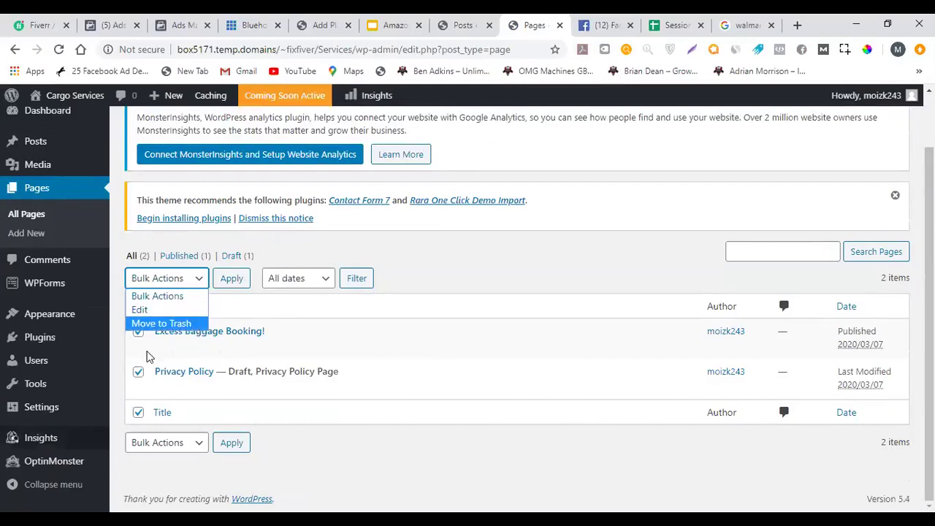
{"action": "left_click", "coordinate": [214, 316]}
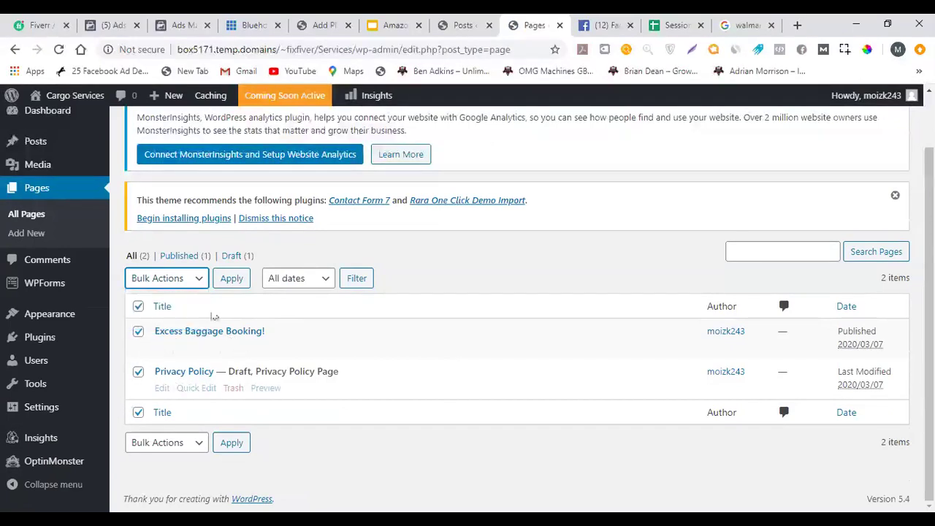
{"action": "left_click", "coordinate": [138, 307]}
{"action": "left_click", "coordinate": [138, 307]}
{"action": "left_click", "coordinate": [163, 281]}
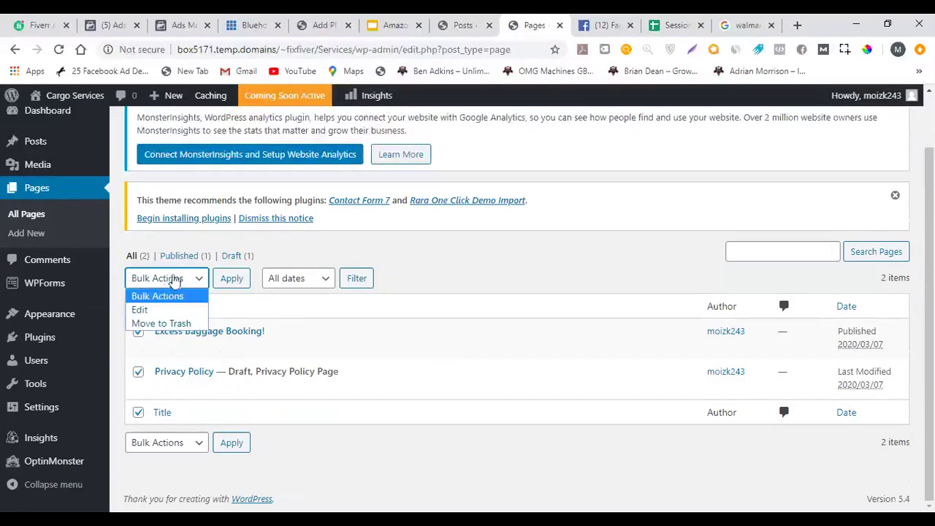
{"action": "left_click", "coordinate": [223, 282]}
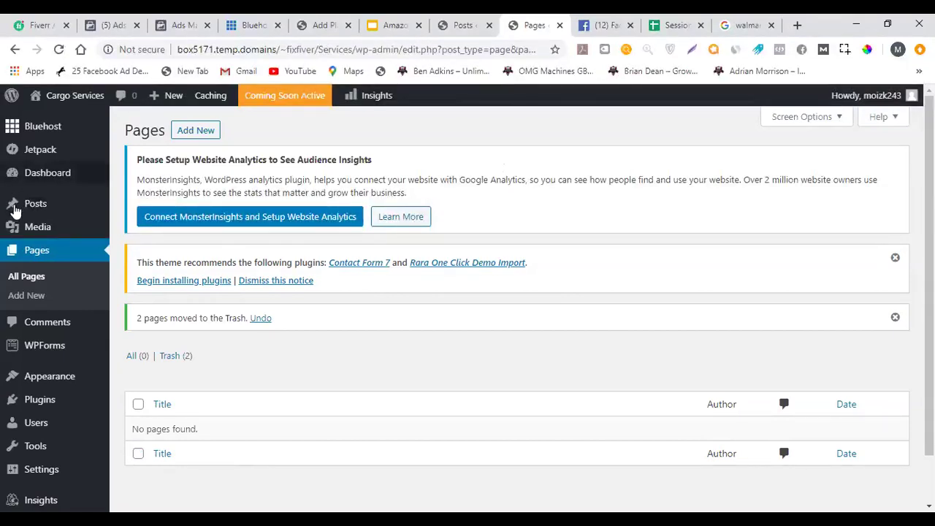
Open the media library and view its uploaded images.
{"action": "mouse_move", "coordinate": [61, 231]}
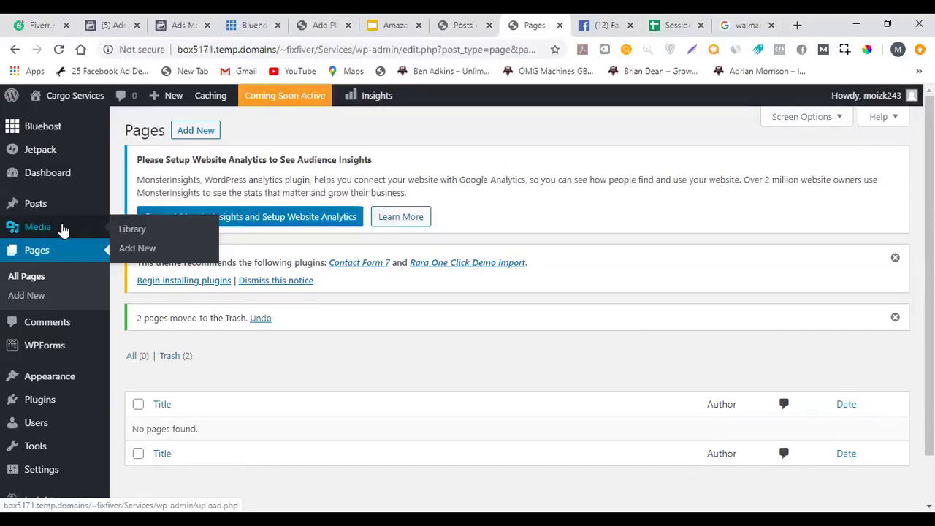
{"action": "left_click", "coordinate": [64, 230]}
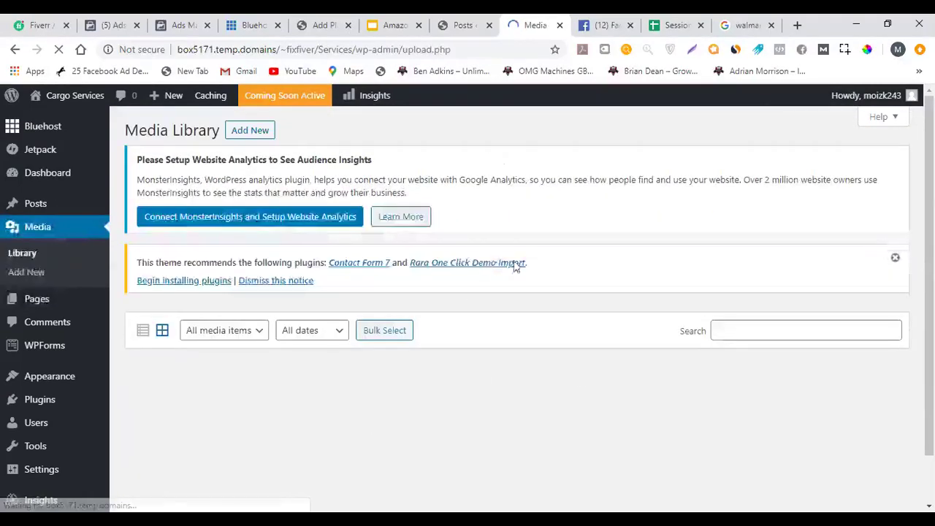
{"action": "scroll", "coordinate": [453, 396], "scroll_direction": "down", "scroll_amount": 1}
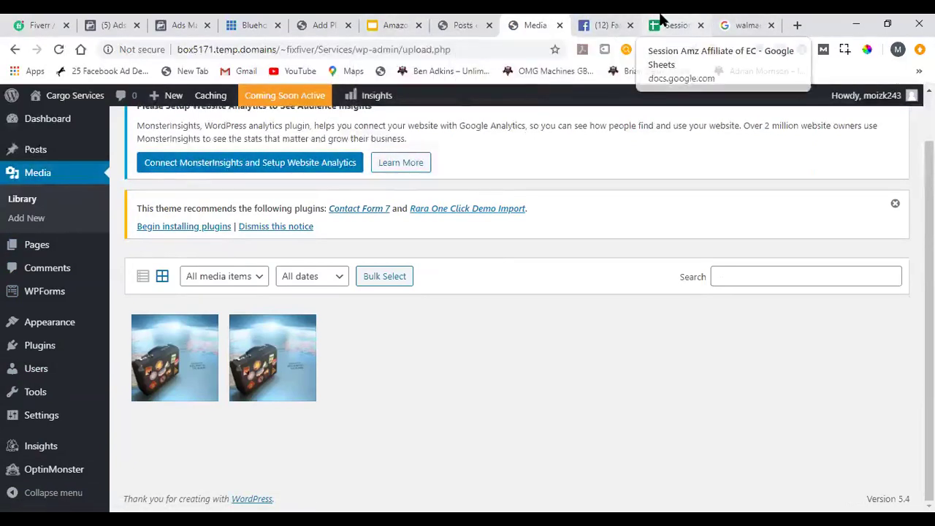
Switch to the "Session Amz Affiliate of EC" spreadsheet in Google Sheets and look through the list of questions.
{"action": "left_click", "coordinate": [661, 25]}
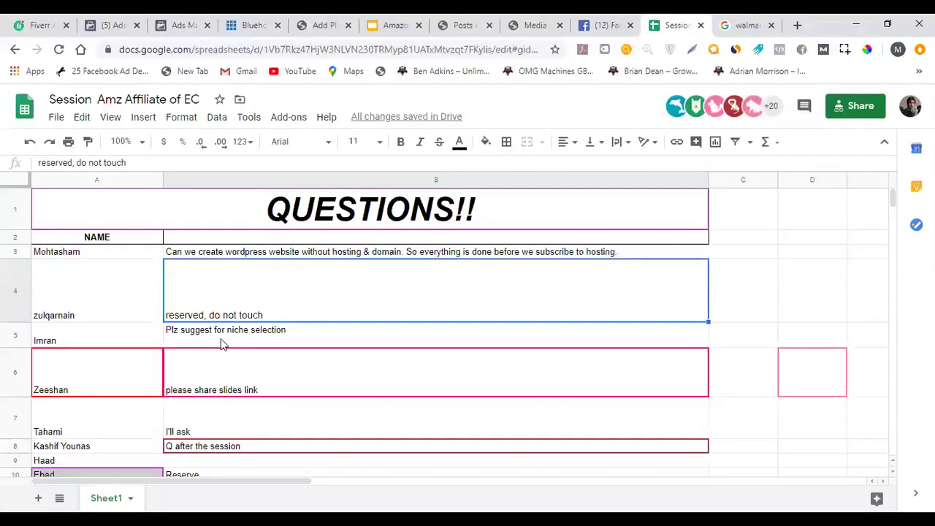
{"action": "left_click", "coordinate": [97, 294]}
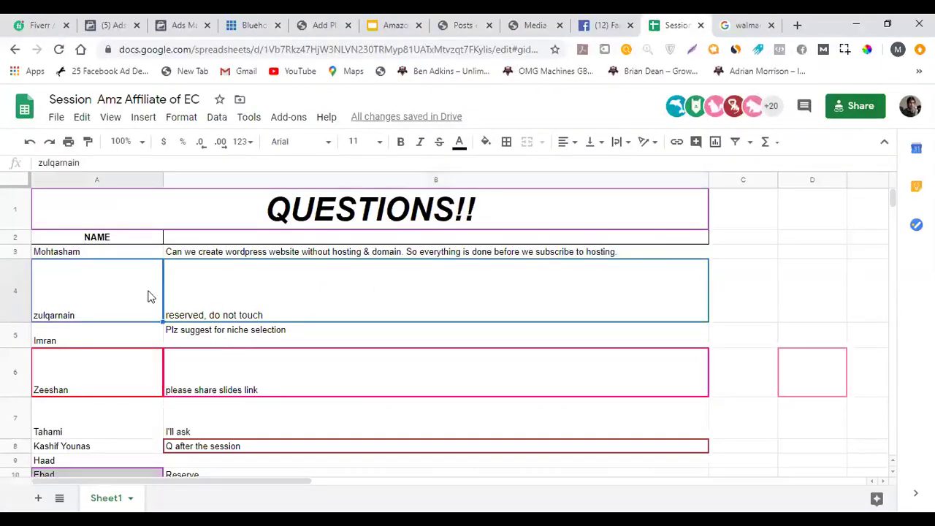
{"action": "scroll", "coordinate": [516, 301], "scroll_direction": "down", "scroll_amount": 5}
{"action": "scroll", "coordinate": [511, 290], "scroll_direction": "up", "scroll_amount": 4}
{"action": "scroll", "coordinate": [512, 290], "scroll_direction": "down", "scroll_amount": 5}
{"action": "scroll", "coordinate": [512, 288], "scroll_direction": "up", "scroll_amount": 6}
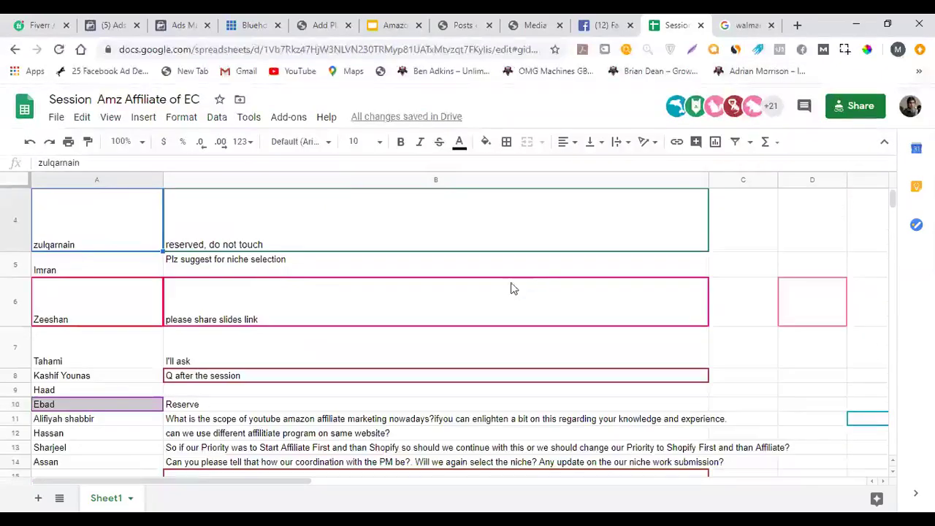
{"action": "scroll", "coordinate": [496, 296], "scroll_direction": "down", "scroll_amount": 2}
{"action": "scroll", "coordinate": [318, 303], "scroll_direction": "up", "scroll_amount": 2}
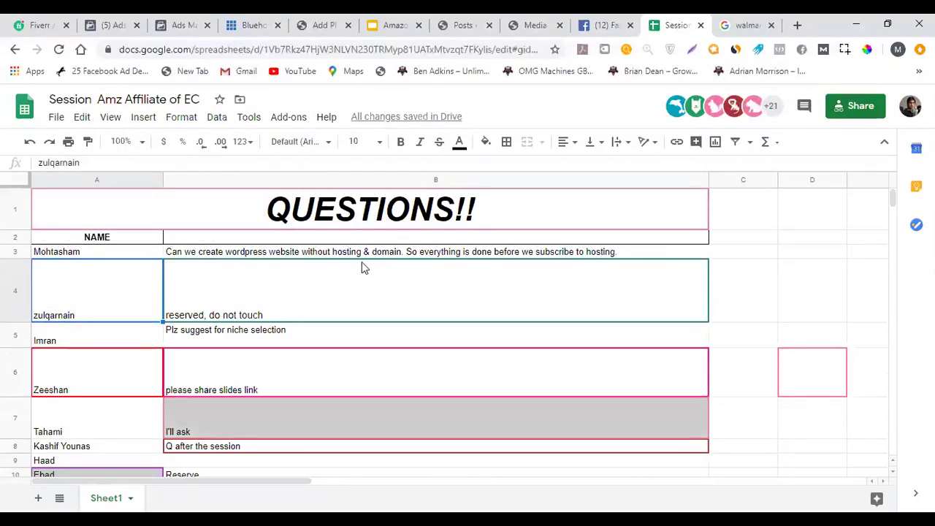
Highlight each sentence of the question in B3 about creating a WordPress website without hosting and domain, leaving the text unedited.
{"action": "triple_click", "coordinate": [411, 252]}
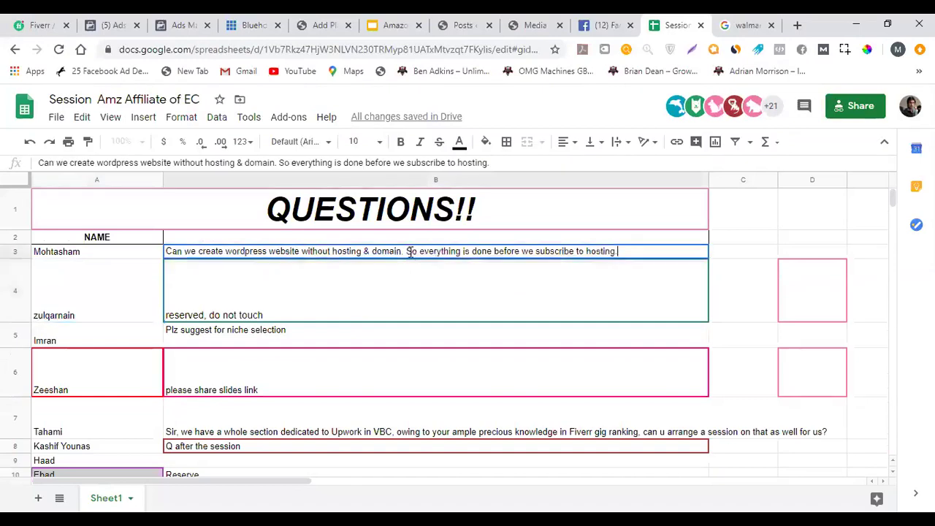
{"action": "left_click", "coordinate": [410, 251]}
{"action": "left_click_drag", "start_coordinate": [407, 252], "coordinate": [141, 265]}
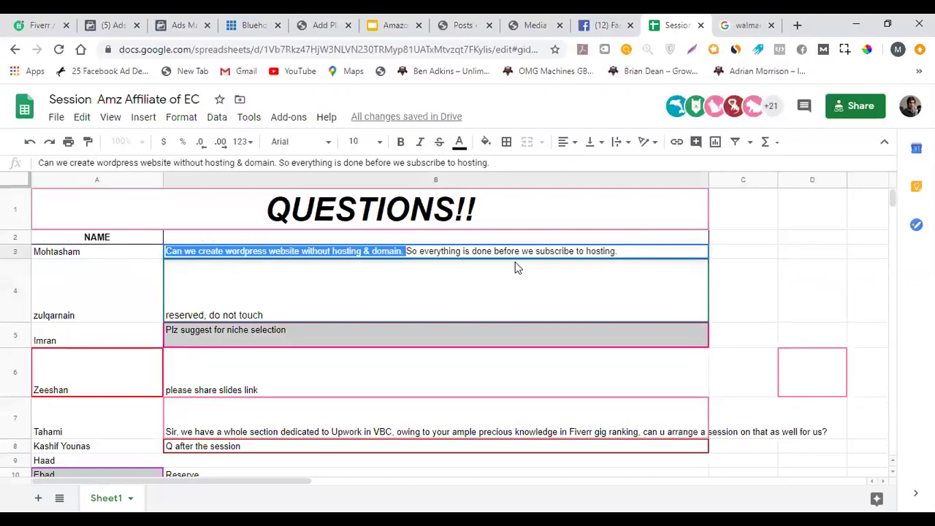
{"action": "left_click", "coordinate": [462, 251]}
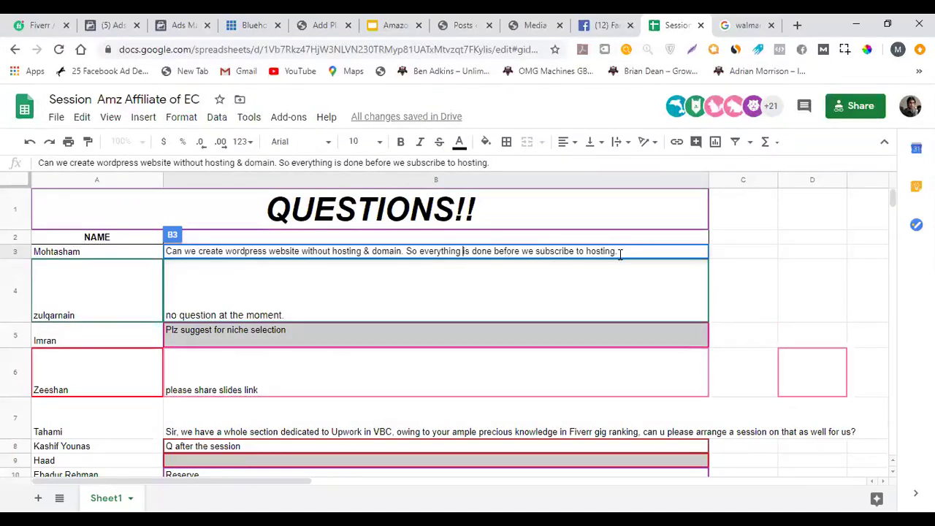
{"action": "left_click_drag", "start_coordinate": [621, 252], "coordinate": [407, 249]}
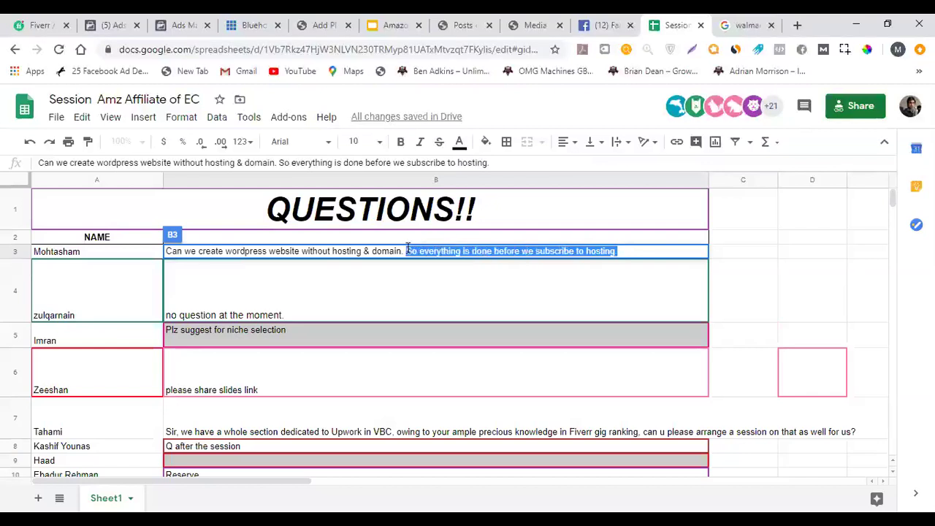
{"action": "left_click", "coordinate": [327, 295]}
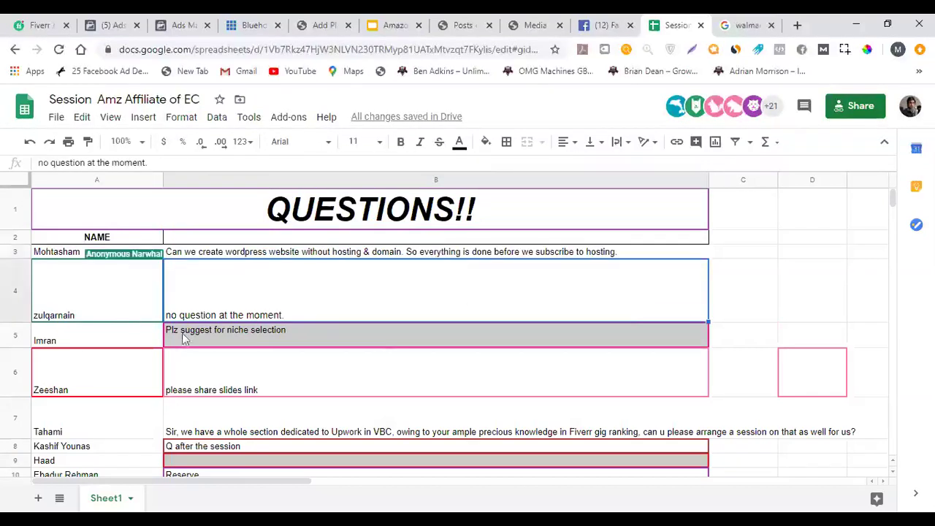
Highlight the niche selection question in cell B5 for reading.
{"action": "scroll", "coordinate": [270, 332], "scroll_direction": "down", "scroll_amount": 1}
{"action": "left_click", "coordinate": [339, 297]}
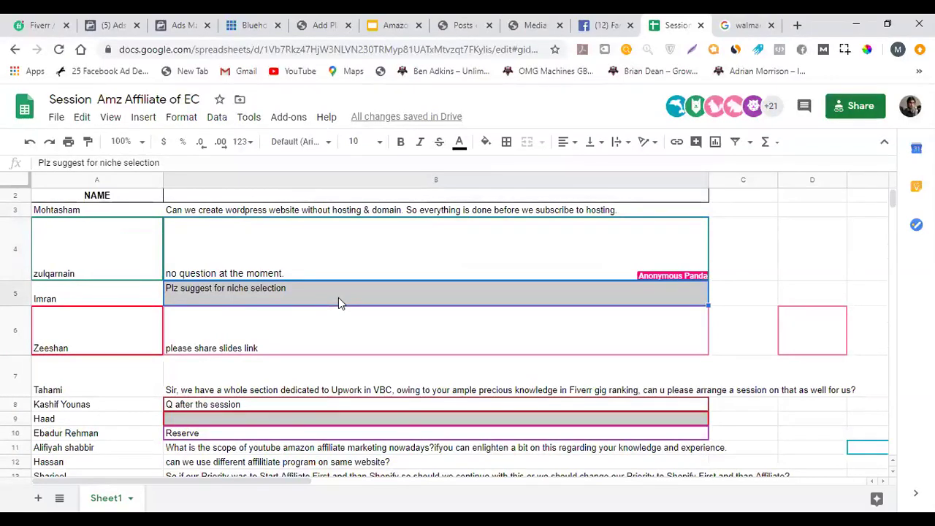
{"action": "triple_click", "coordinate": [385, 298]}
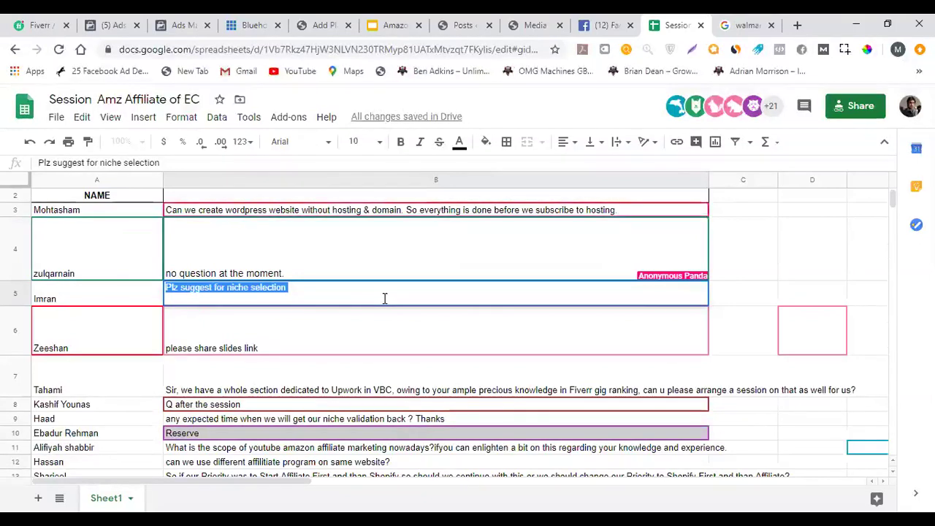
Highlight the request for the slides link in cell B6, and leave the cell without editing it.
{"action": "left_click", "coordinate": [246, 344]}
{"action": "scroll", "coordinate": [313, 317], "scroll_direction": "down", "scroll_amount": 1}
{"action": "double_click", "coordinate": [172, 285]}
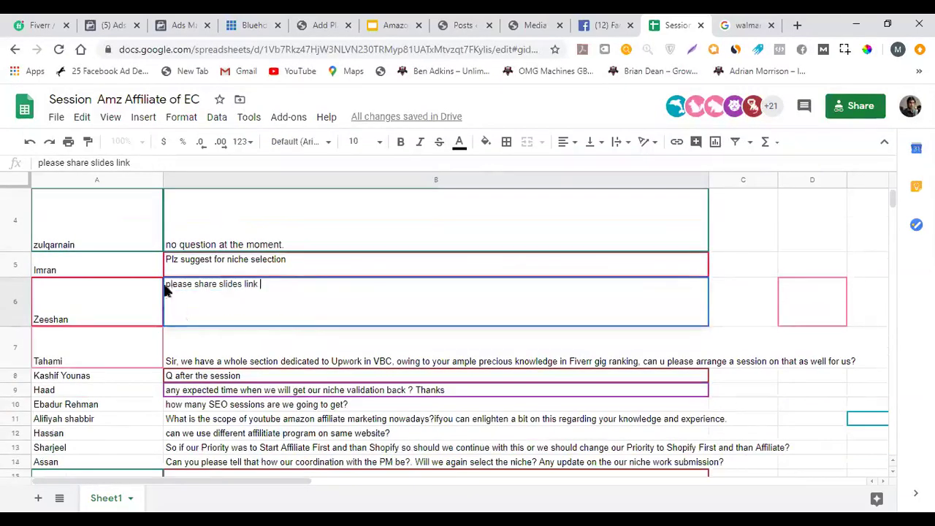
{"action": "key", "text": "ctrl+a"}
{"action": "left_click", "coordinate": [108, 292]}
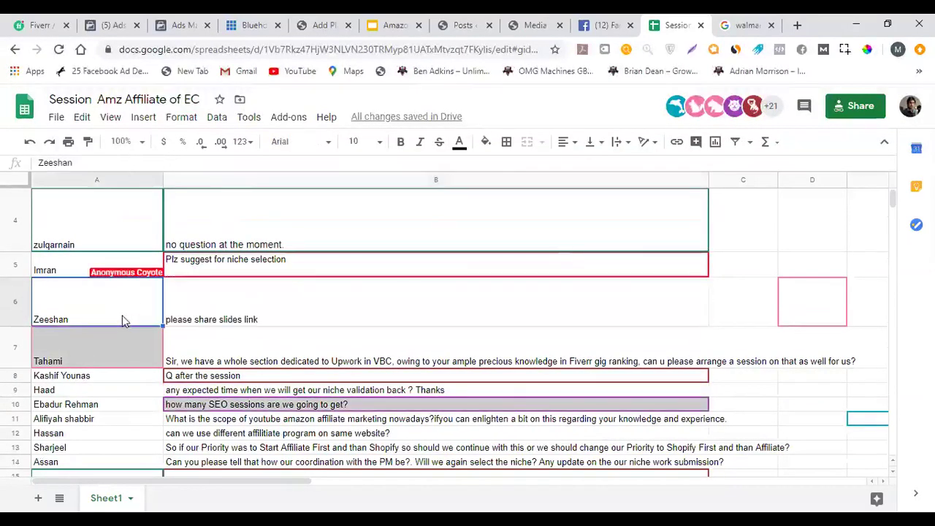
{"action": "scroll", "coordinate": [133, 322], "scroll_direction": "down", "scroll_amount": 1}
{"action": "scroll", "coordinate": [242, 263], "scroll_direction": "up", "scroll_amount": 1}
Highlight the niche selection question in B5 again, and switch to the Amazon Associates presentation in Google Slides to show slide 103.
{"action": "double_click", "coordinate": [332, 255]}
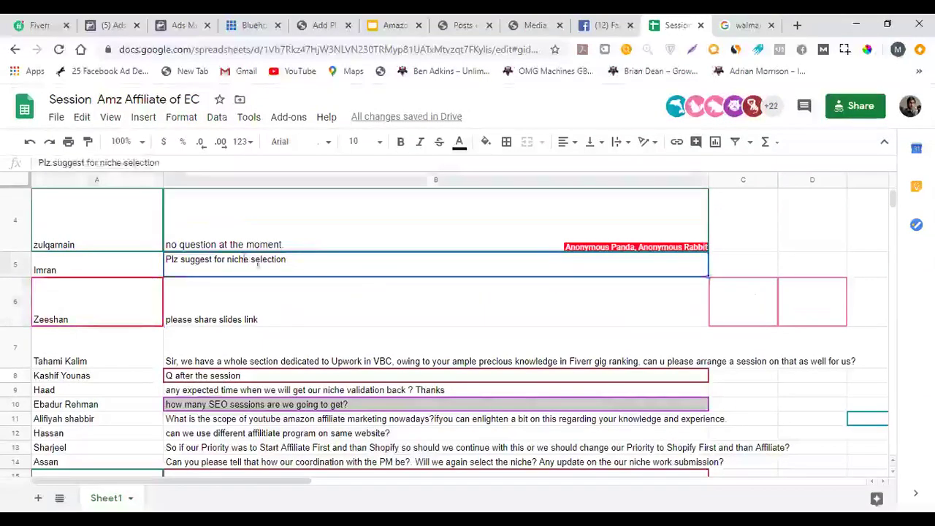
{"action": "key", "text": "ctrl+a"}
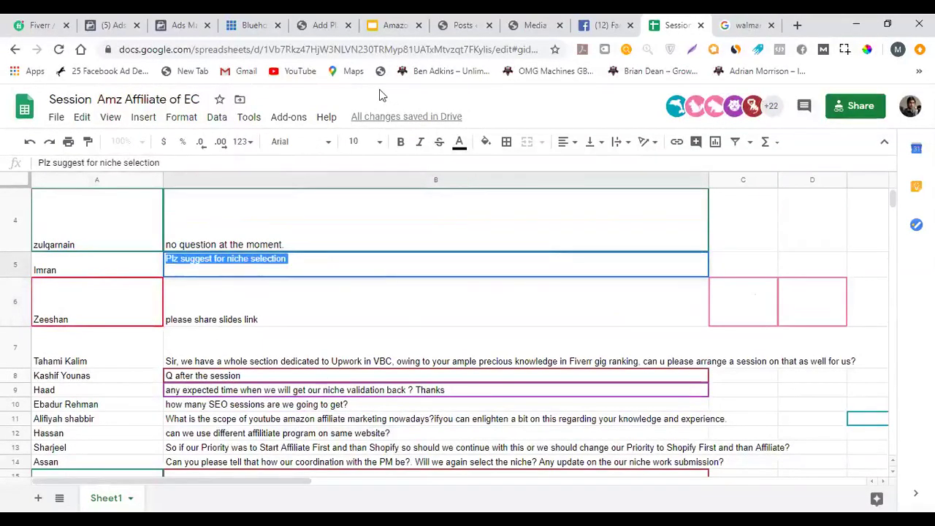
{"action": "left_click", "coordinate": [380, 26]}
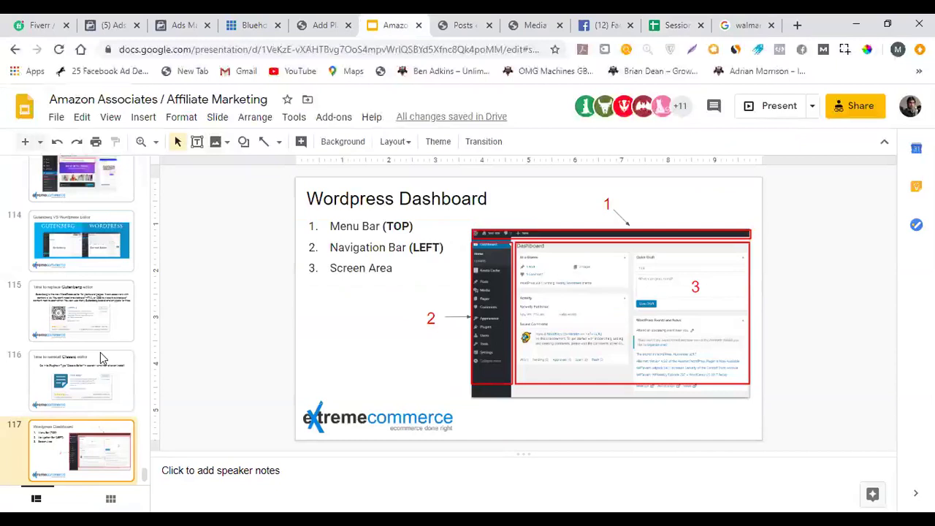
{"action": "scroll", "coordinate": [102, 358], "scroll_direction": "up", "scroll_amount": 3}
{"action": "left_click", "coordinate": [119, 378]}
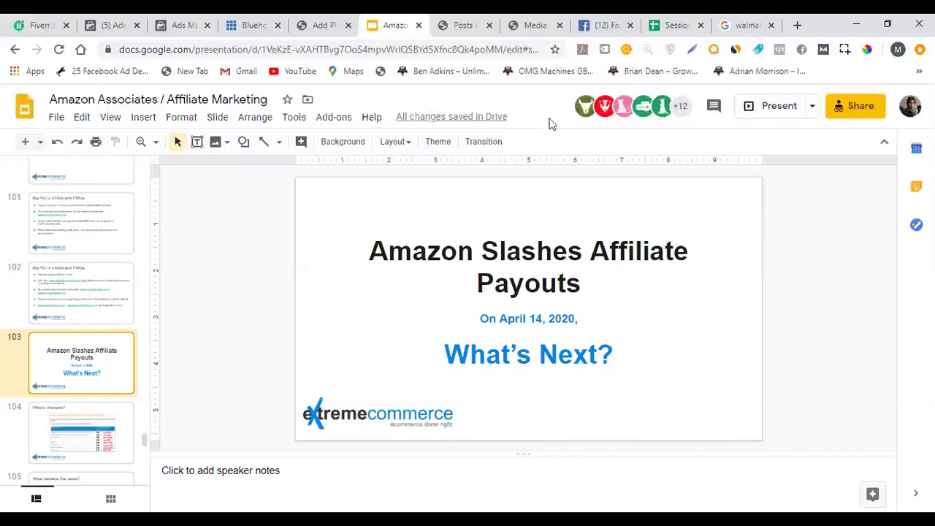
{"action": "key", "text": "ctrl+Tab"}
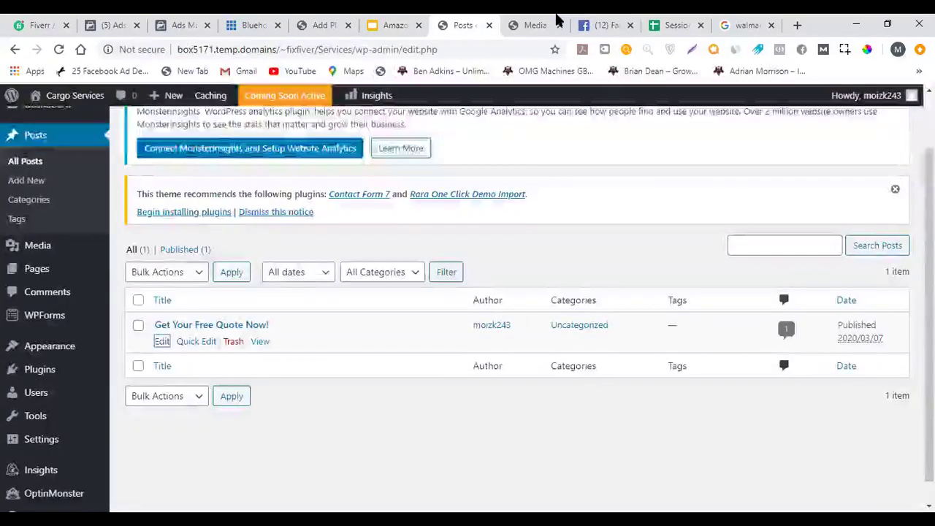
{"action": "key", "text": "ctrl+Tab"}
{"action": "key", "text": "ctrl+Tab"}
{"action": "left_click", "coordinate": [557, 17]}
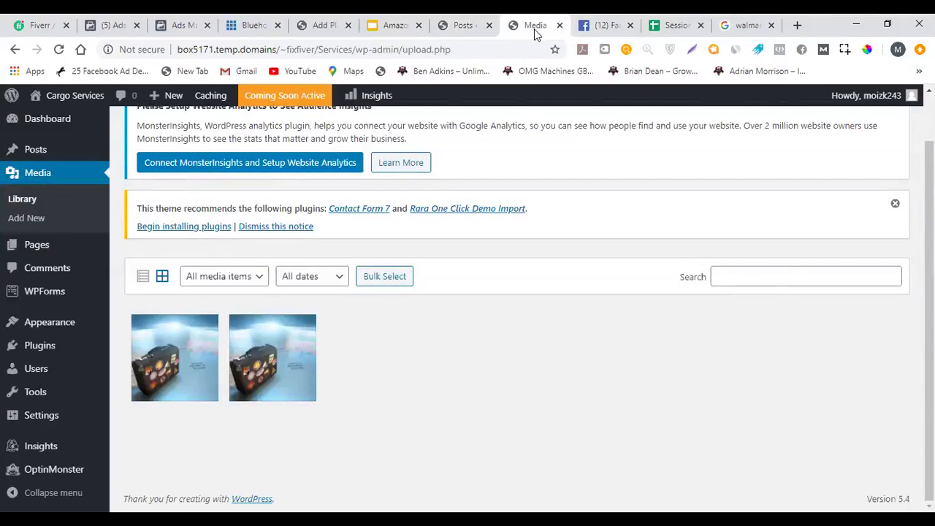
{"action": "left_click", "coordinate": [462, 25]}
{"action": "left_click", "coordinate": [394, 25]}
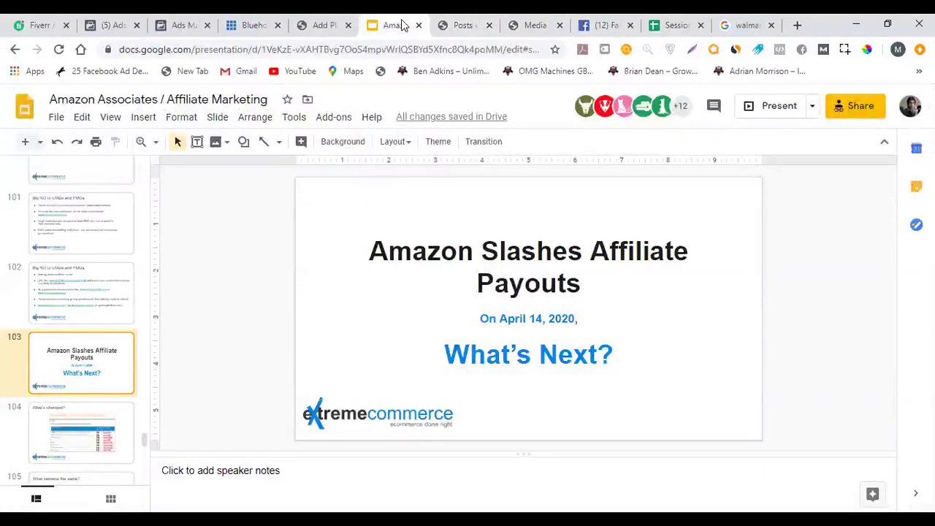